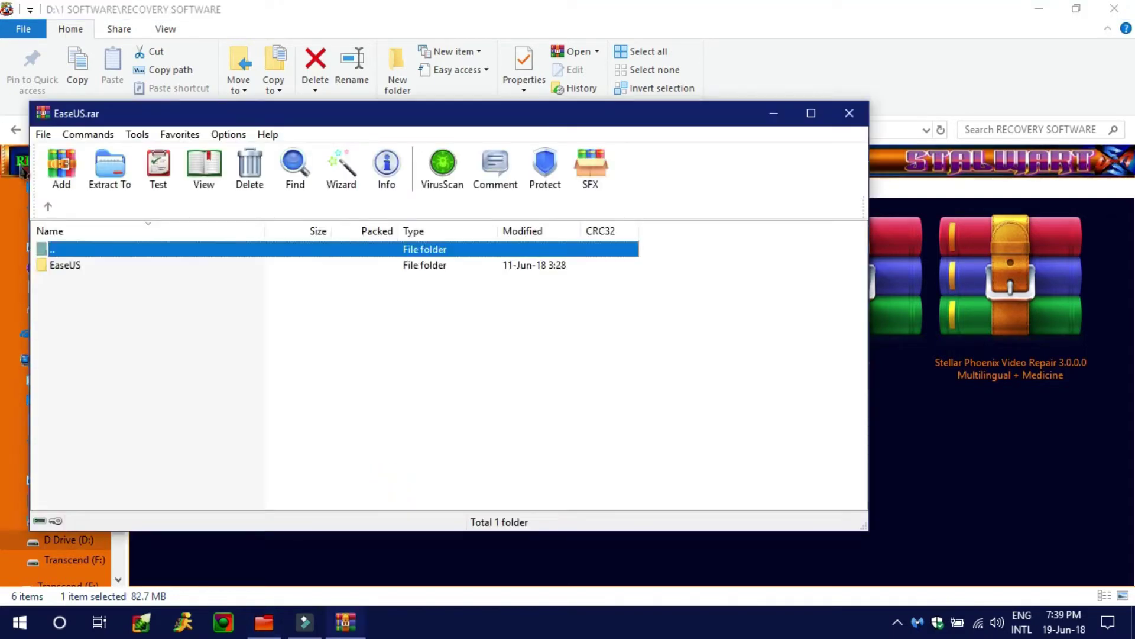
Extract the EaseUS.rar archive to D:\1 SOFTWARE\RECOVERY SOFTWARE\EaseUS and close the archive window.
click(120, 167)
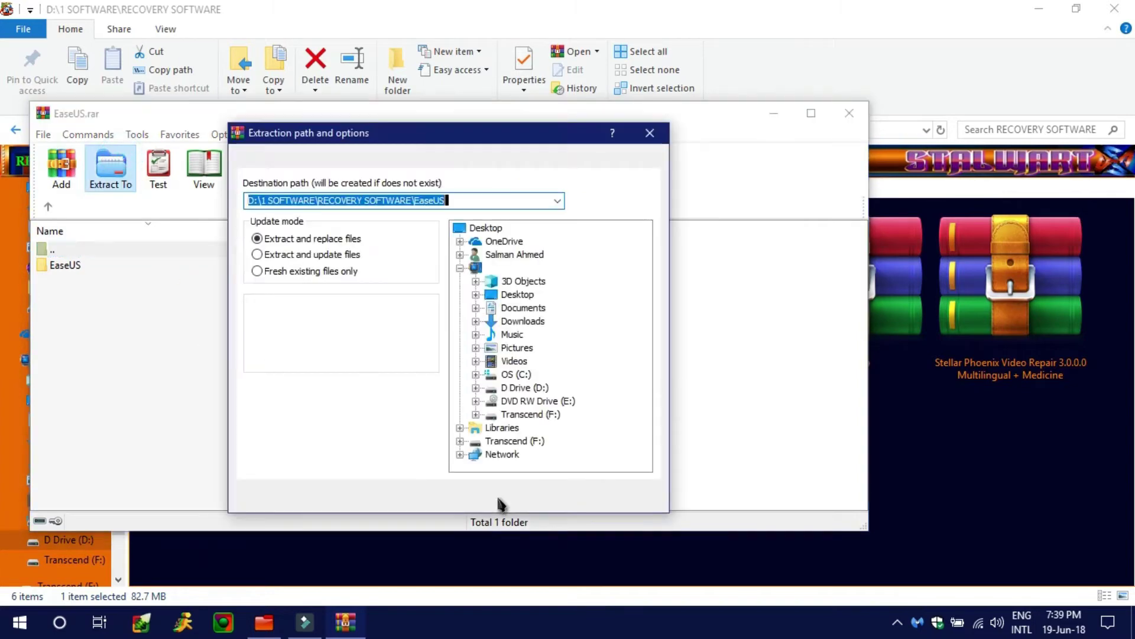
click(499, 496)
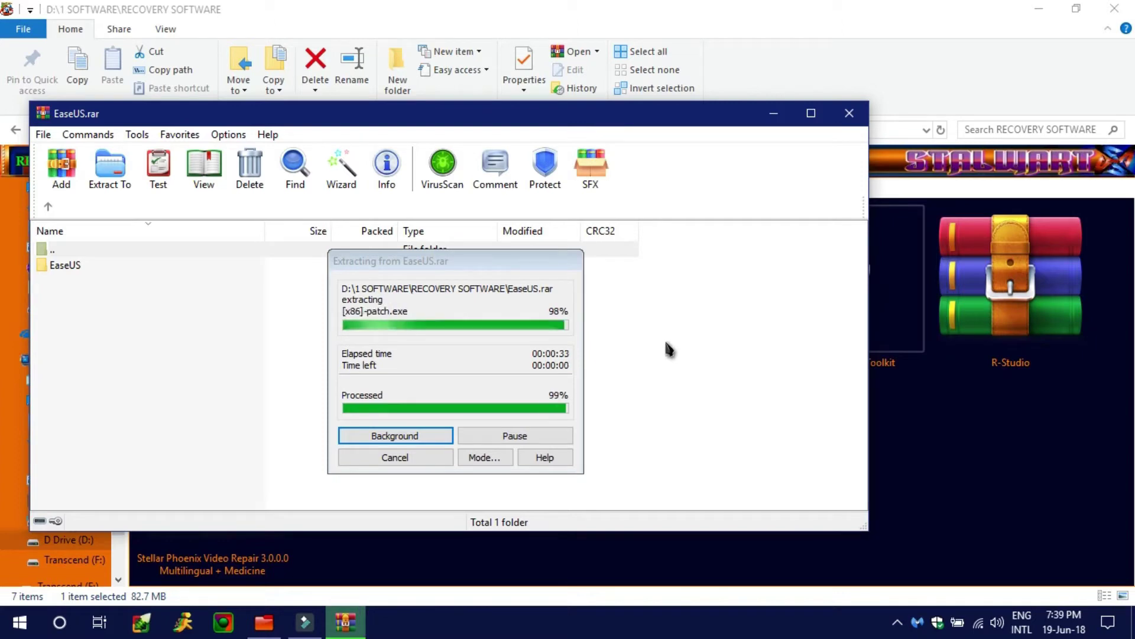
click(849, 113)
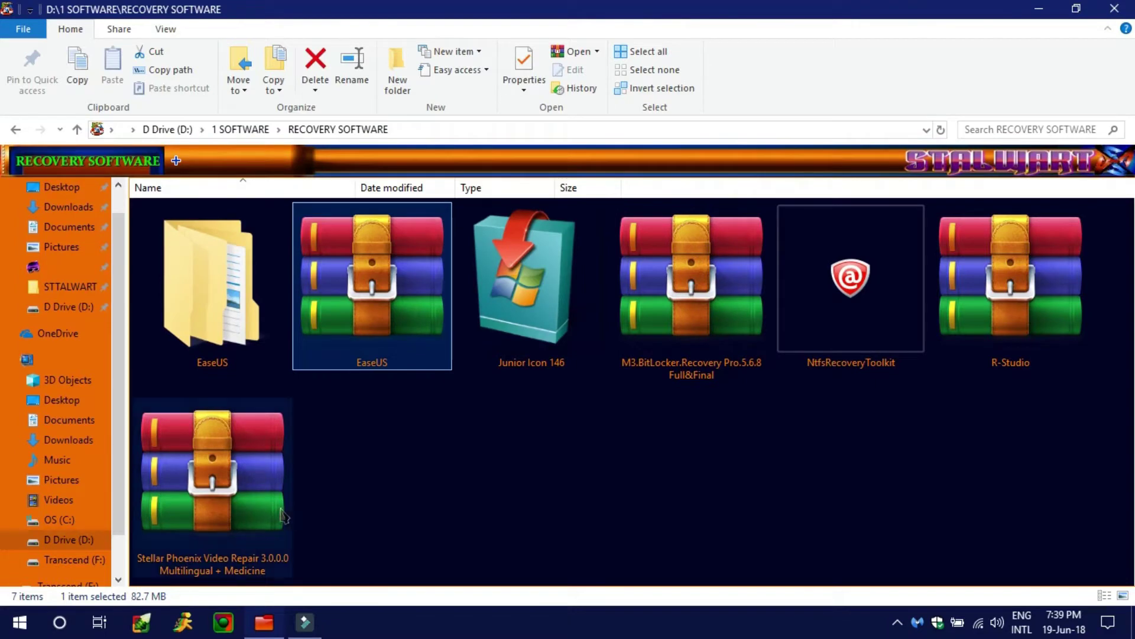
Open the nested EaseUS folder inside the extracted EaseUS folder and display its contents as large icons.
double_click(197, 325)
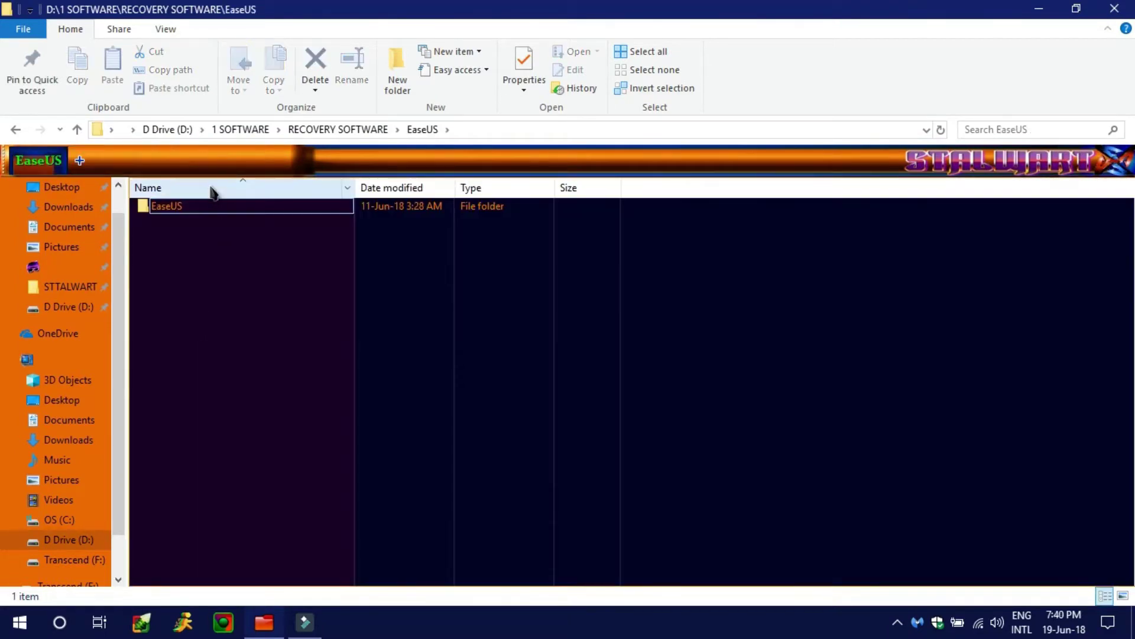
double_click(205, 207)
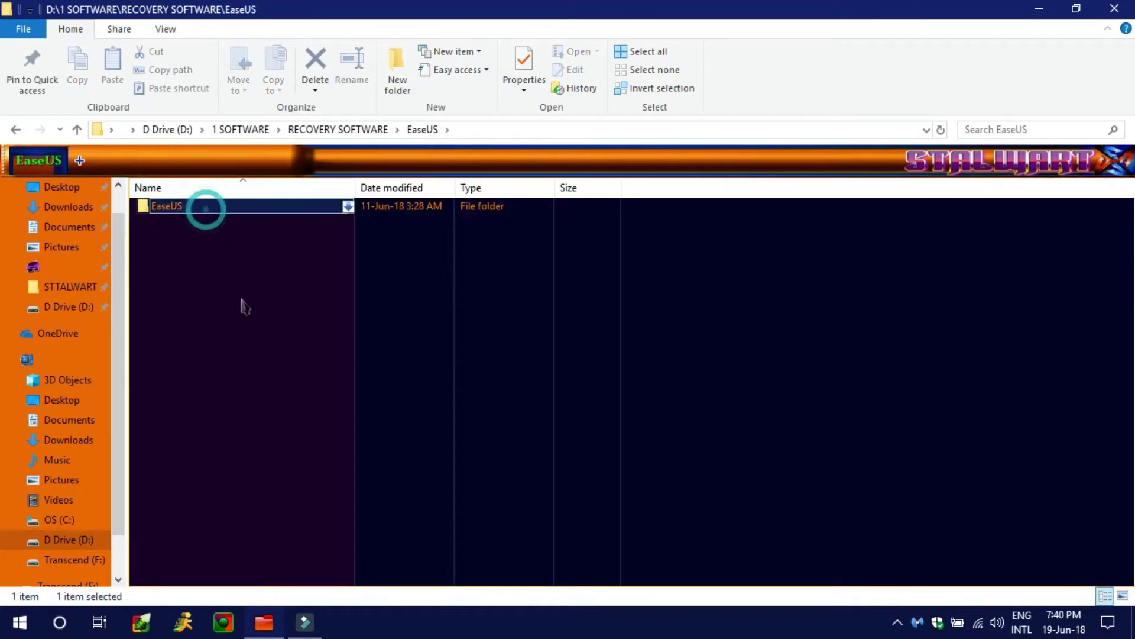
key(ctrl+shift+2)
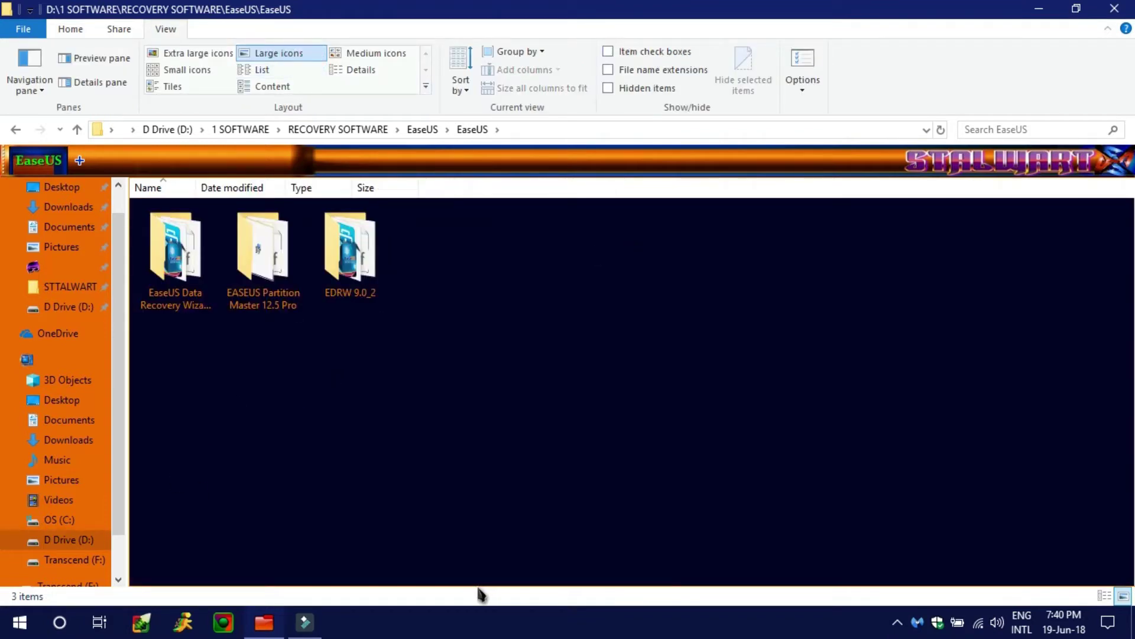
Open the EASEUS Partition Master 12.5 Pro folder, display it as large icons and launch the EASEUS Partition Master 12.5 Pro installer.
mouse_move(288, 305)
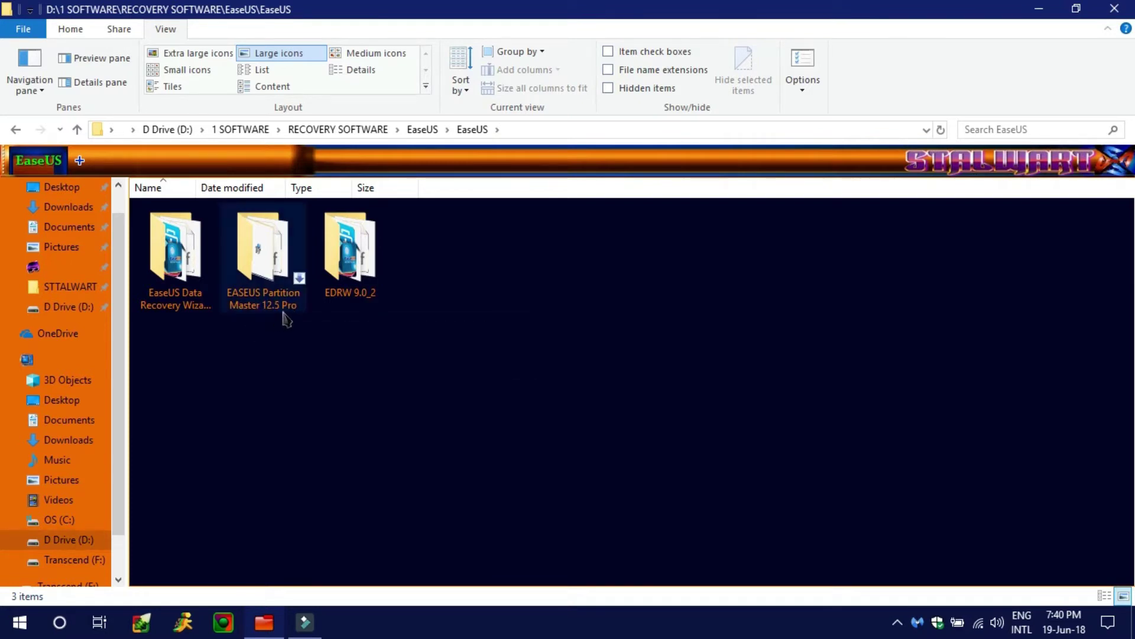
click(284, 311)
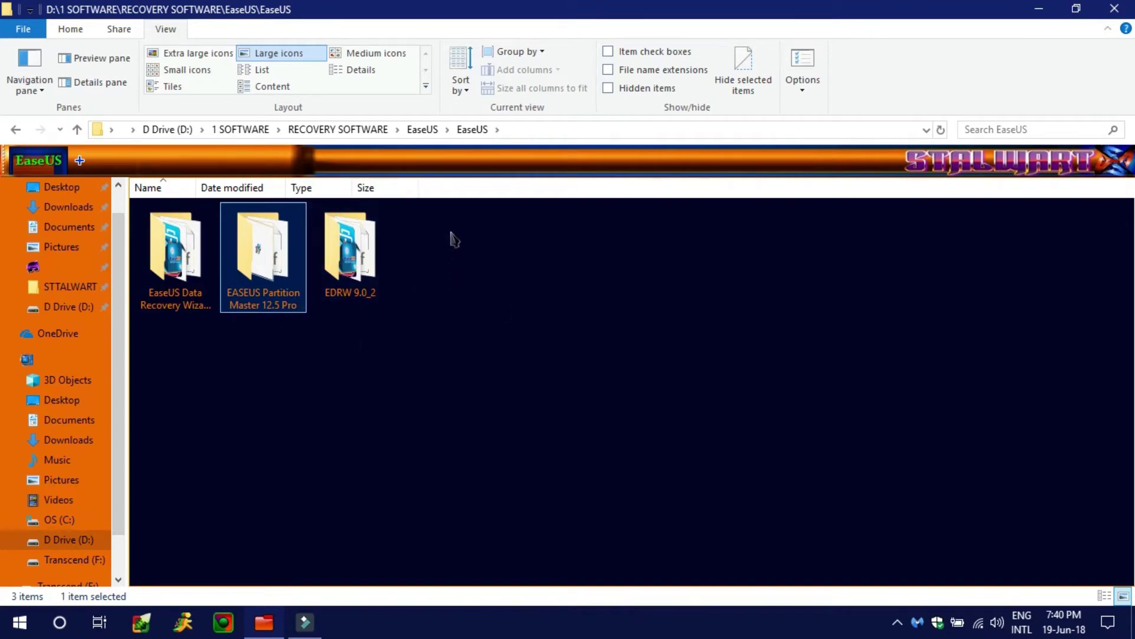
key(Right)
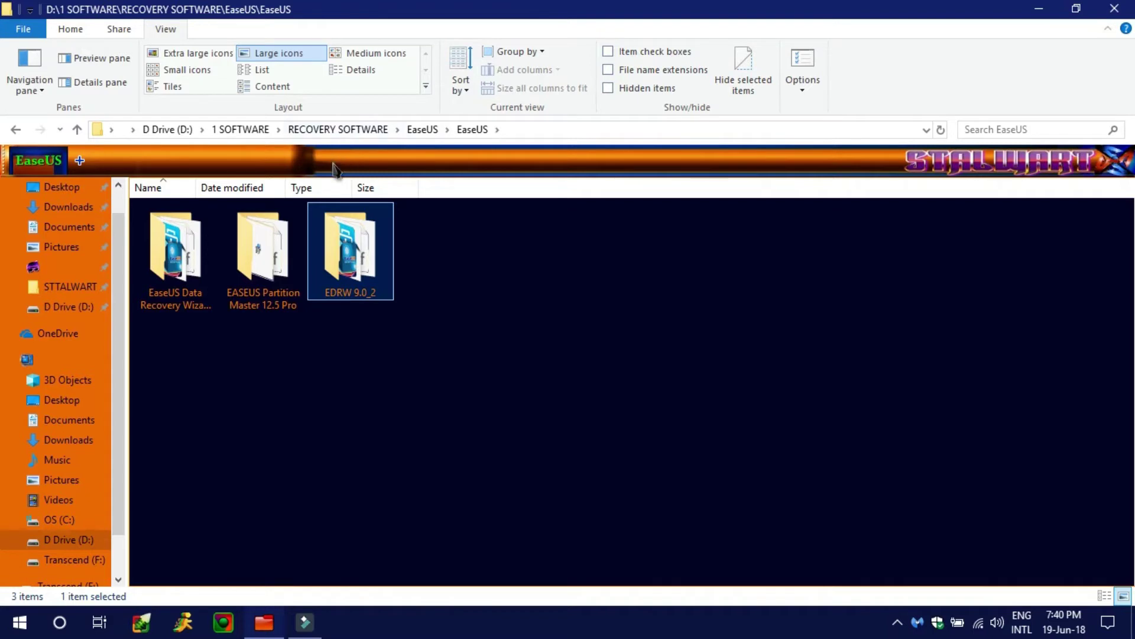
click(275, 304)
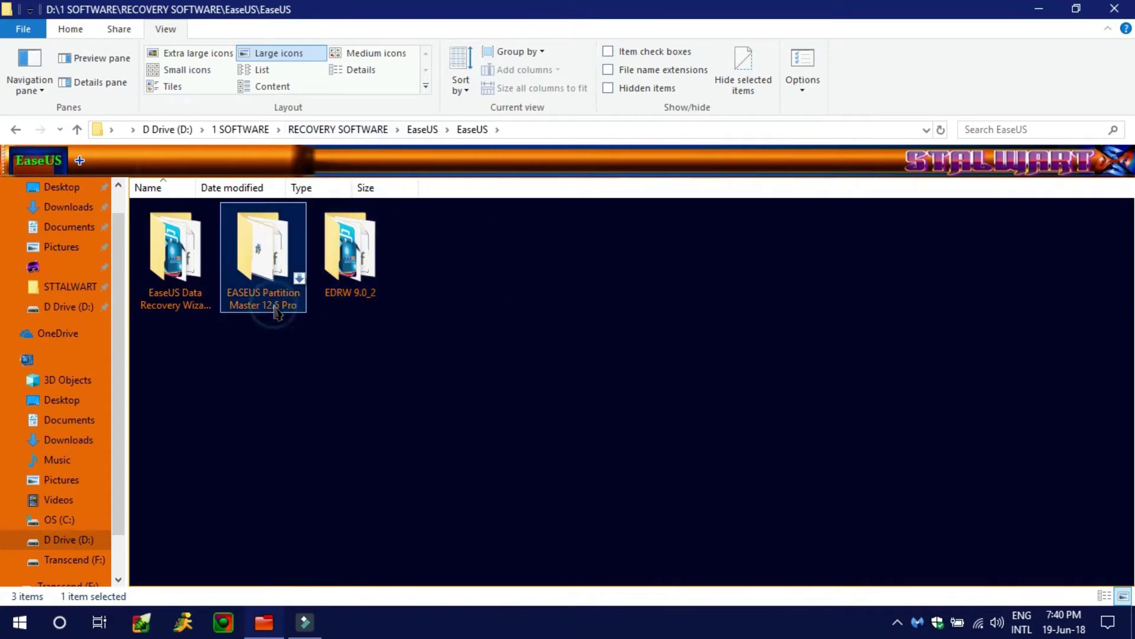
double_click(271, 299)
click(264, 52)
double_click(351, 299)
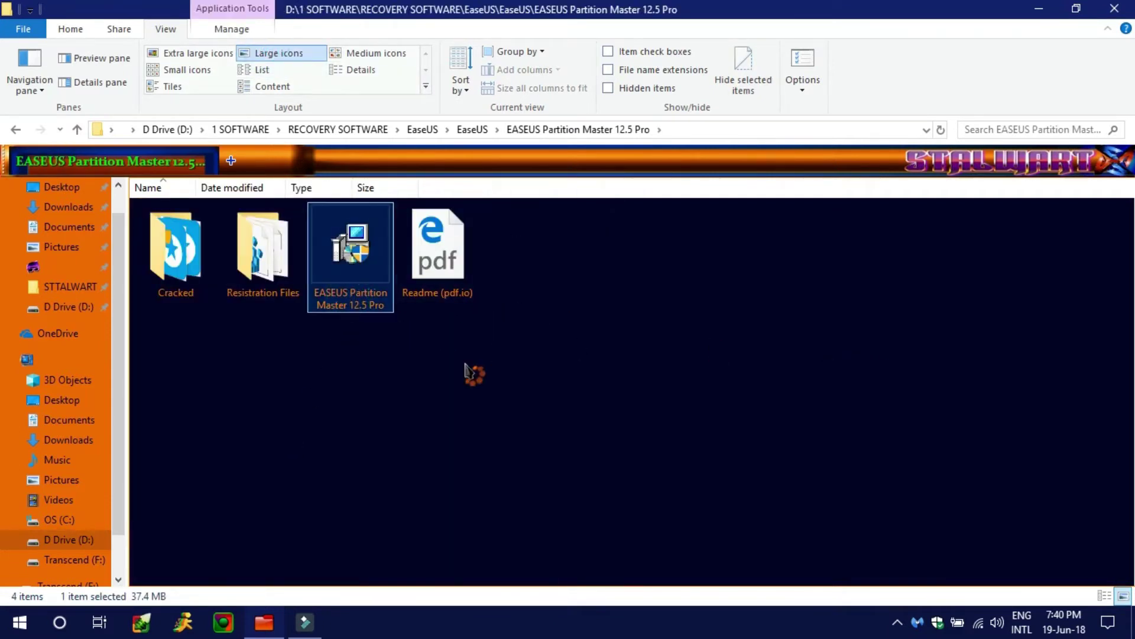
Open the Readme (pdf.io) document and return to the setup wizard.
click(424, 264)
double_click(425, 263)
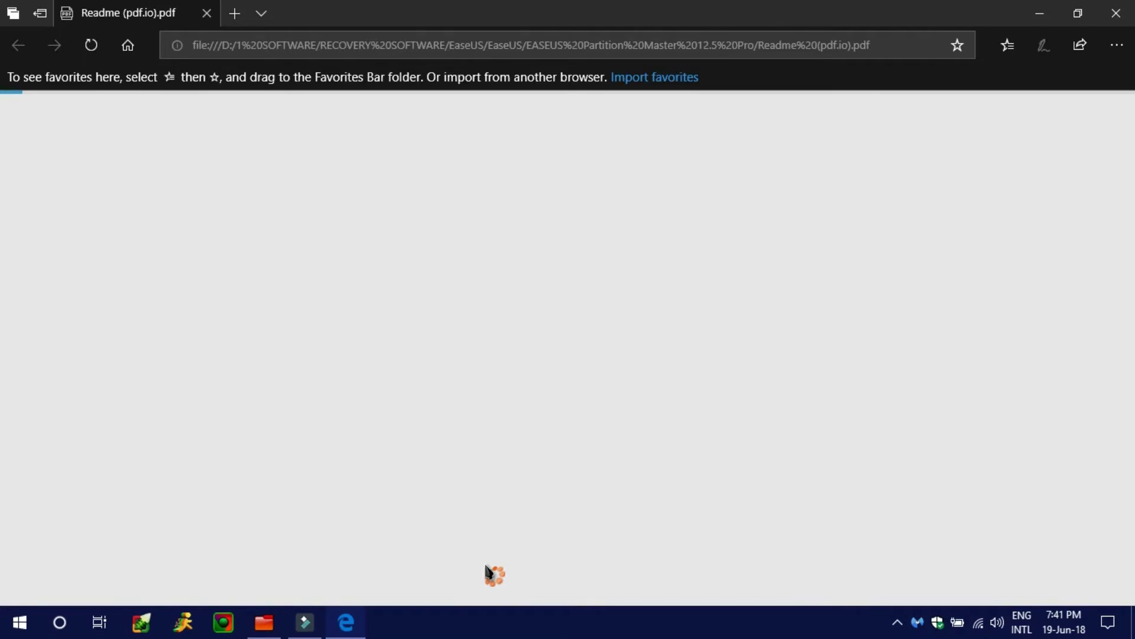
click(594, 355)
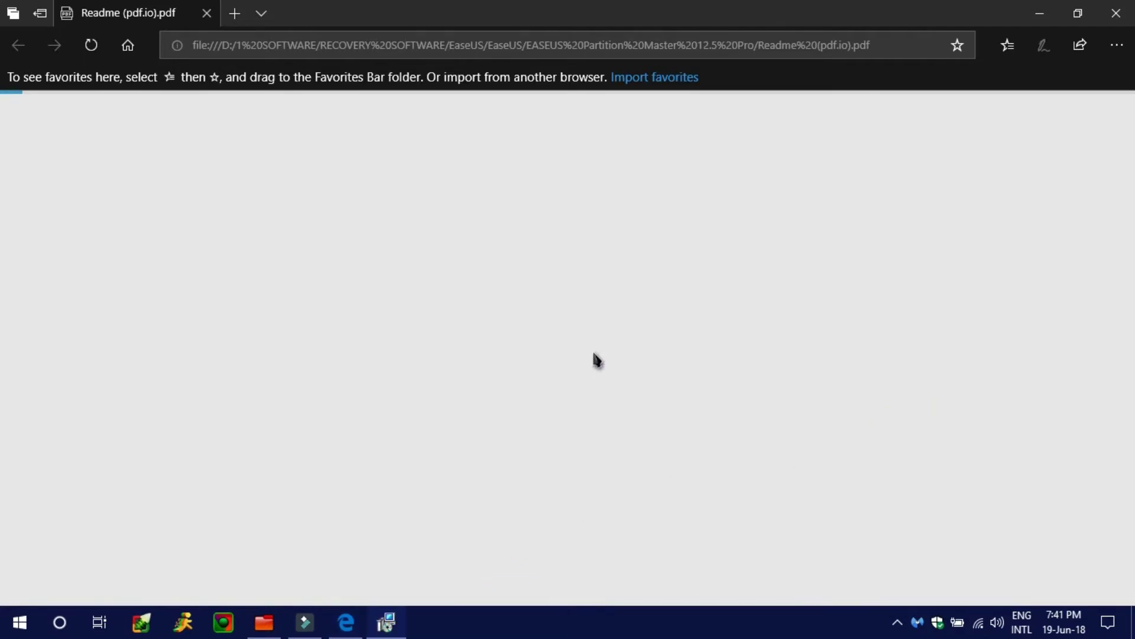
click(347, 629)
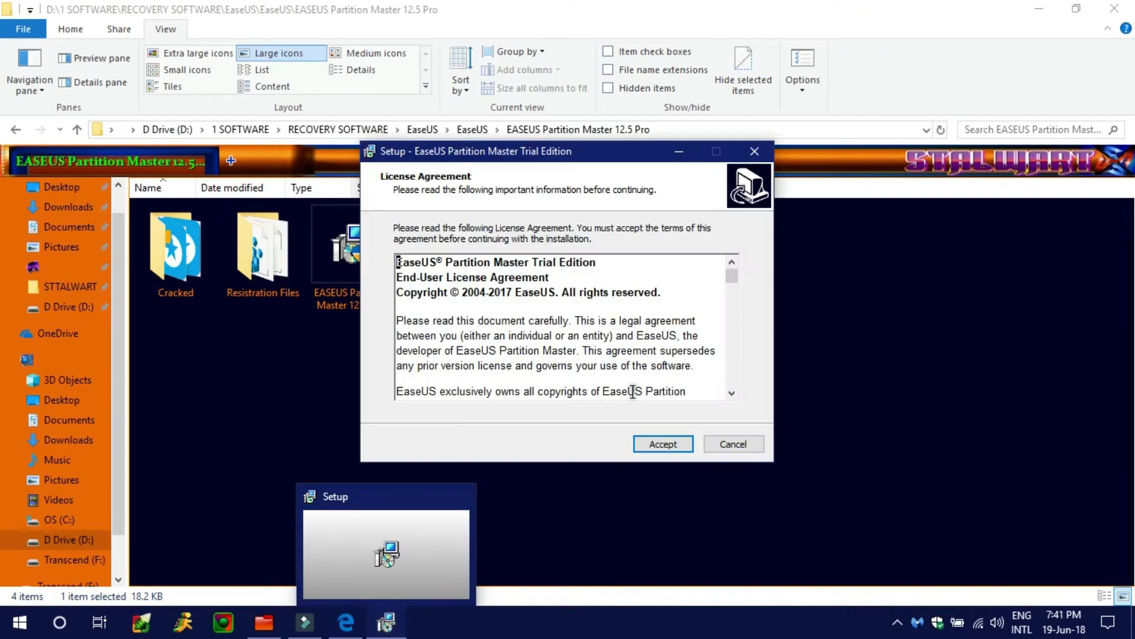
Accept the license agreement and set the installation destination to D:\EaseUS Partition Master 12.5.
click(663, 444)
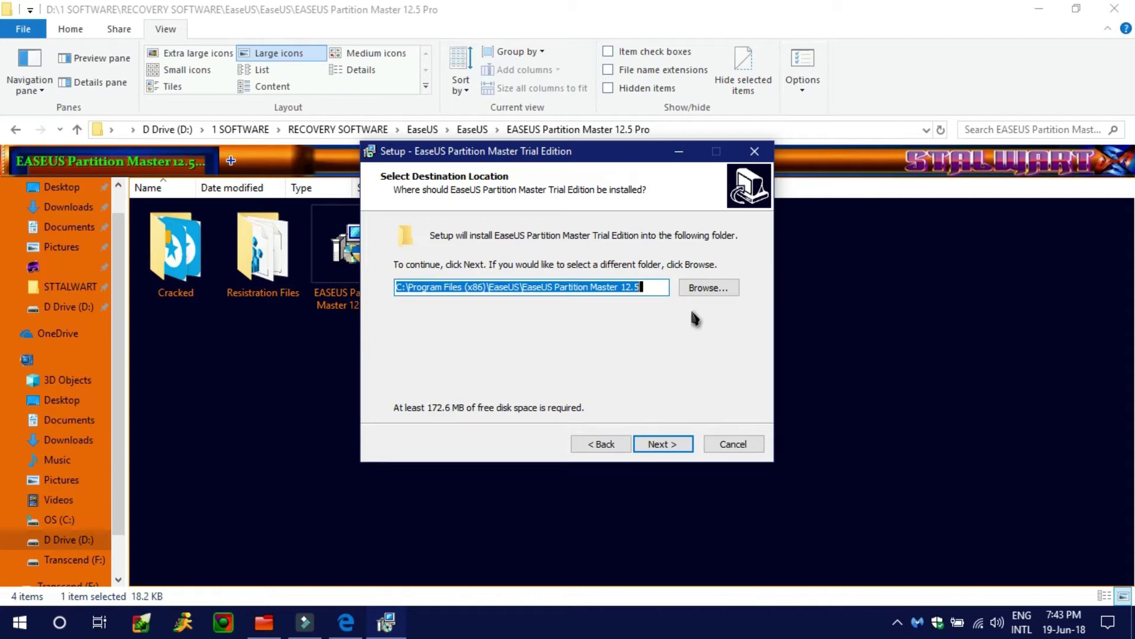
click(705, 290)
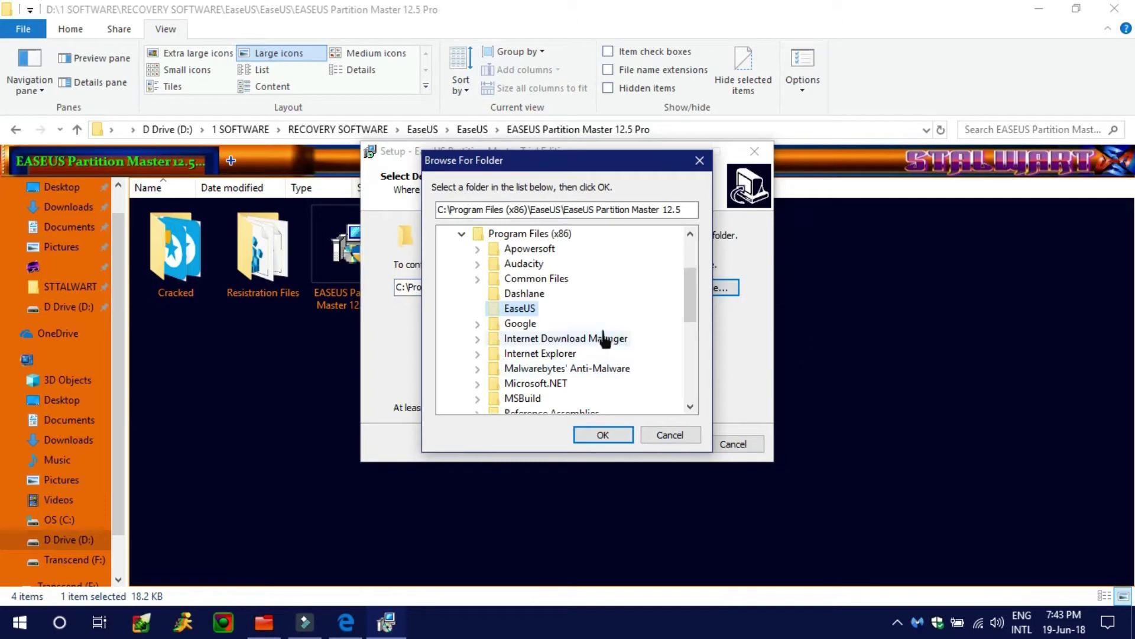
scroll(608, 322, down, 6)
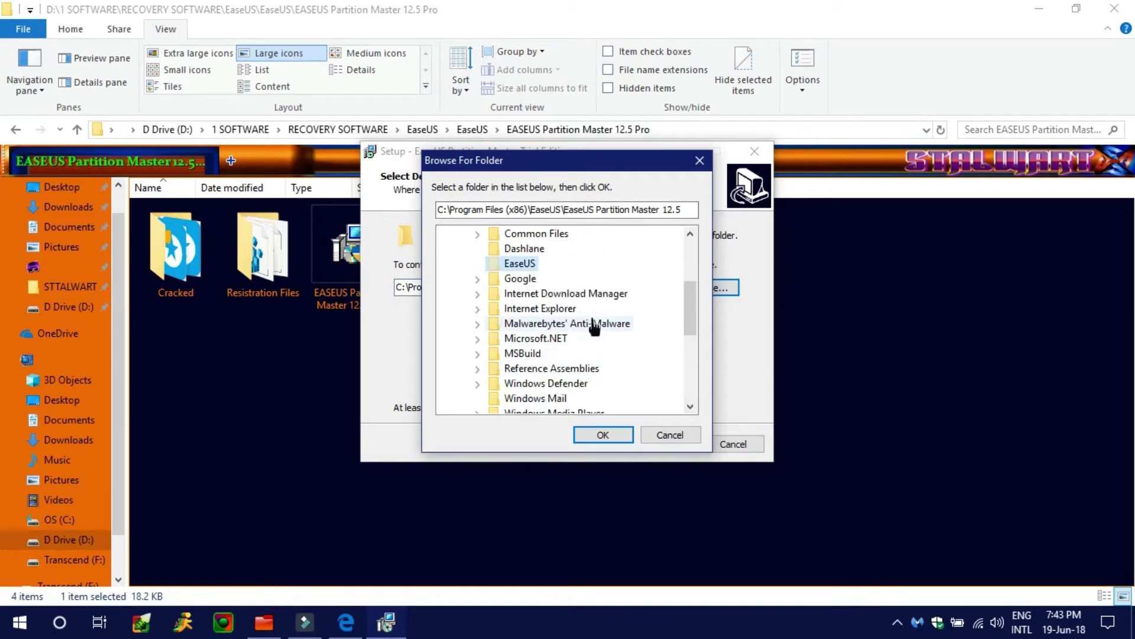
click(505, 369)
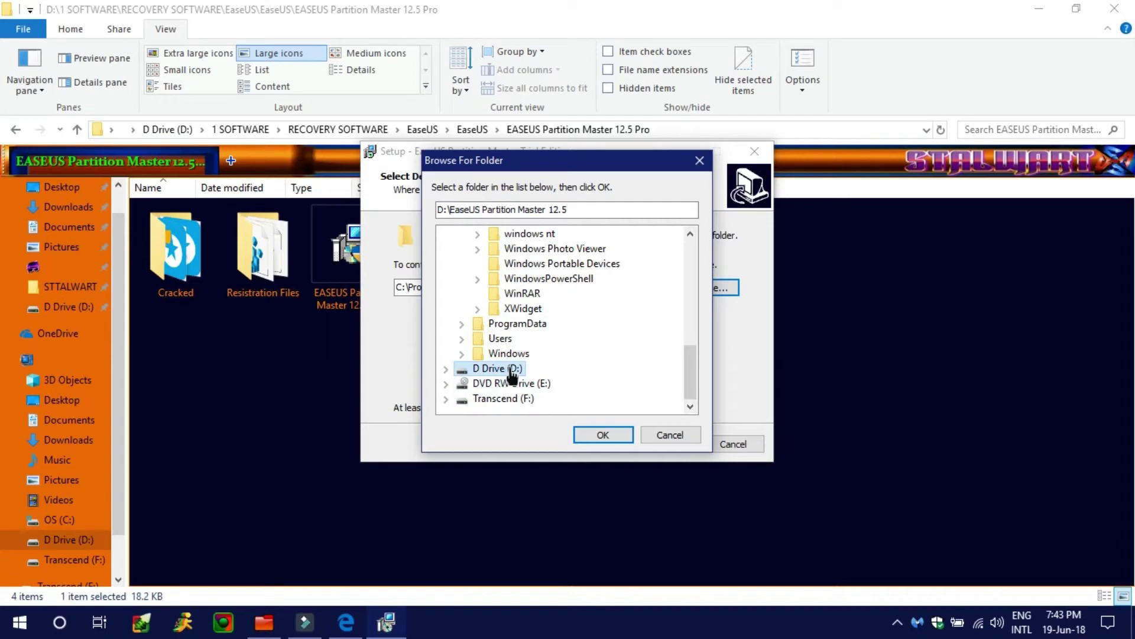
click(620, 435)
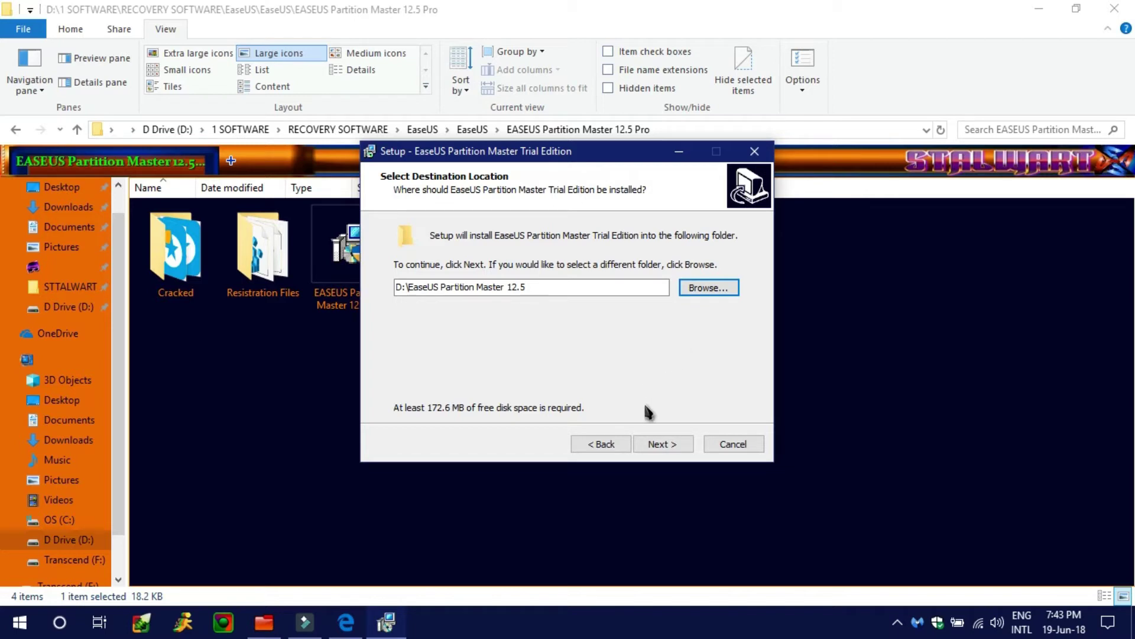
Keep the Start Menu folder EaseUS Partition Master 12.5 and leave only the desktop icon enabled among the additional tasks.
click(660, 444)
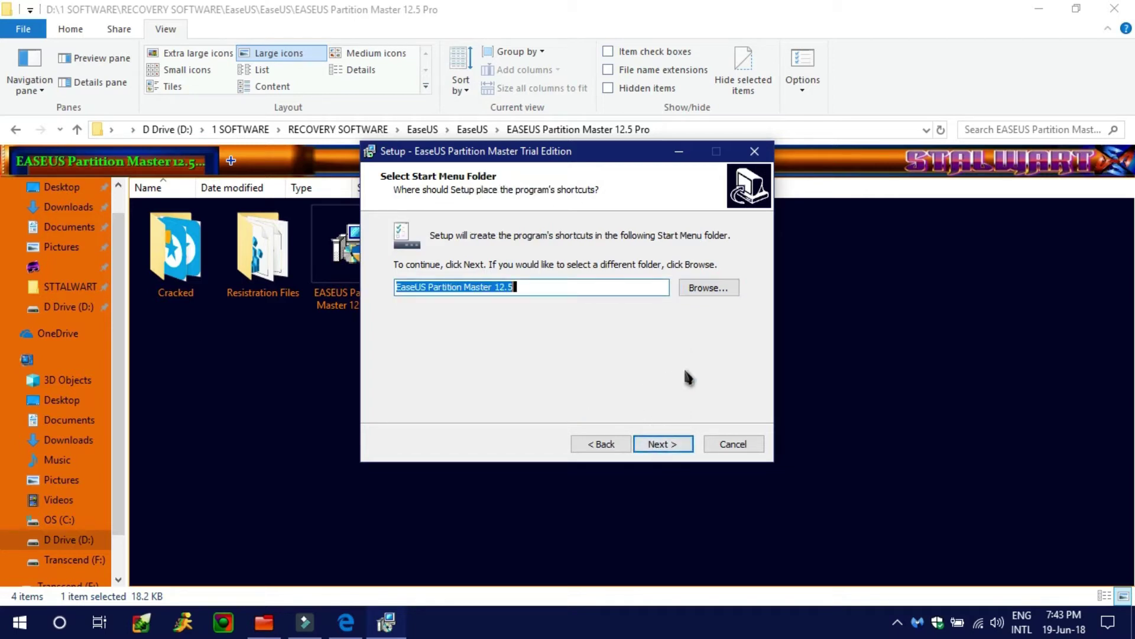
click(671, 443)
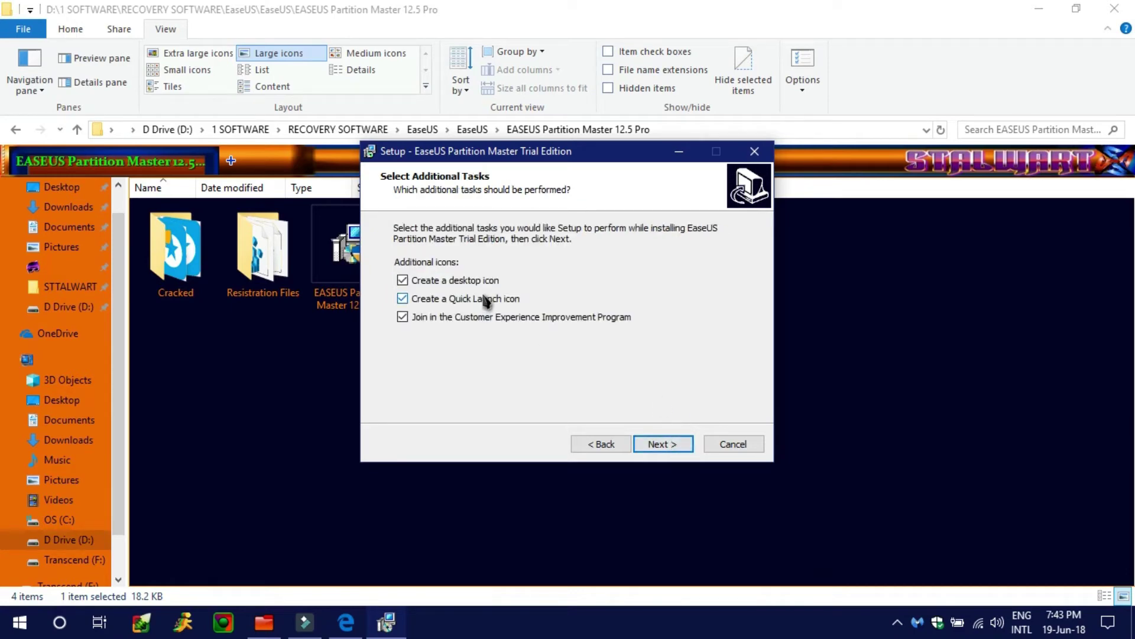
click(496, 320)
click(670, 451)
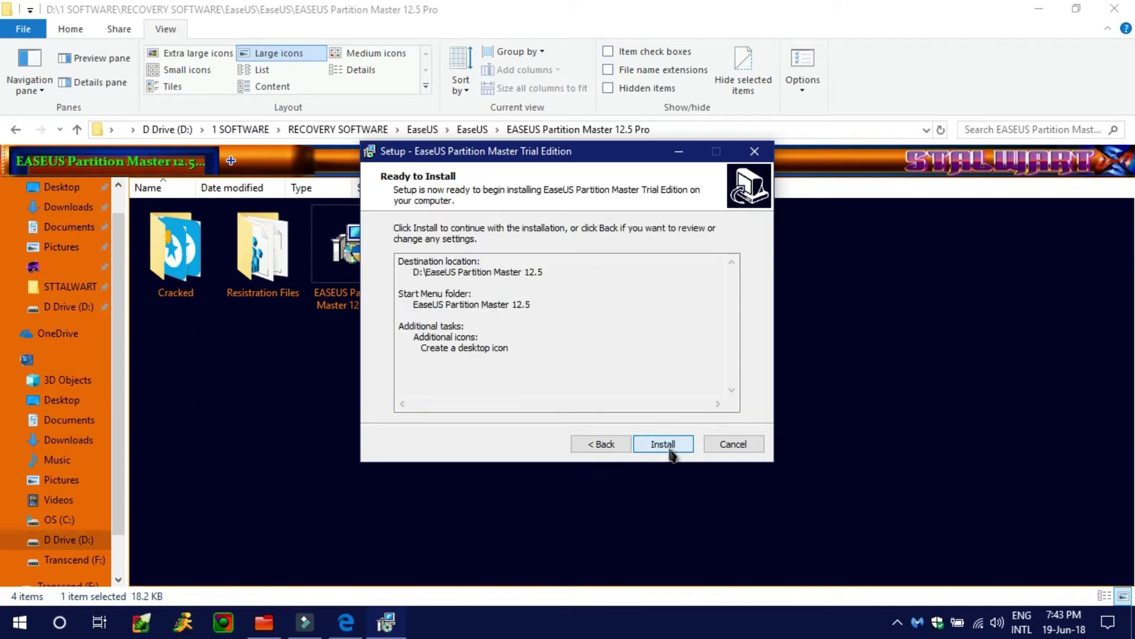
Install EaseUS Partition Master Trial Edition, exit the setup wizard and close its thank-you web page.
click(675, 444)
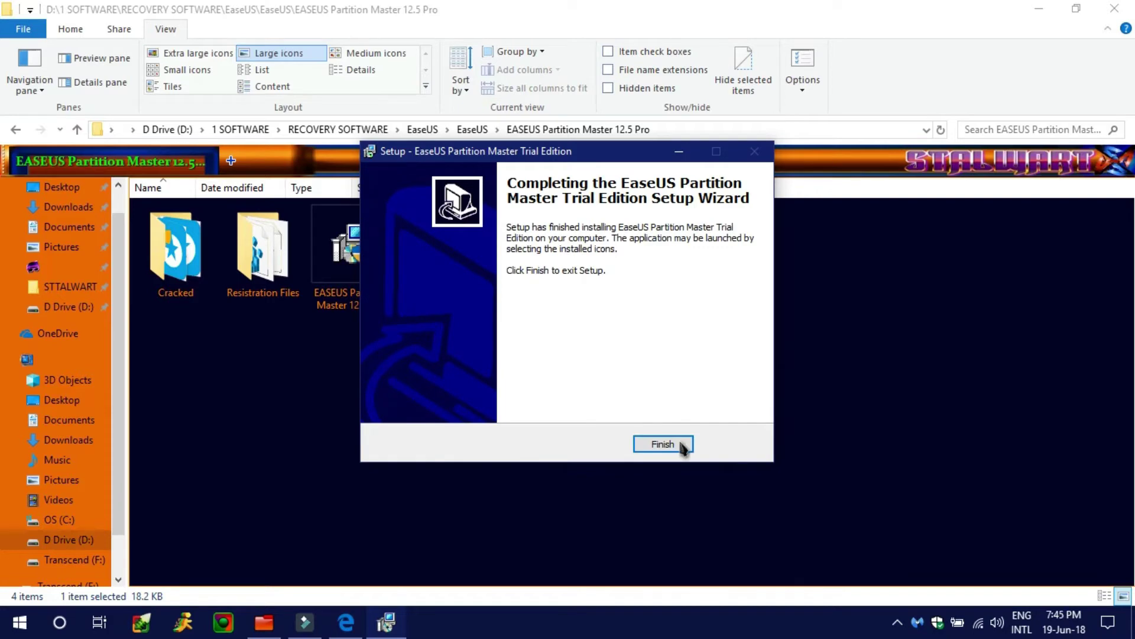
click(663, 443)
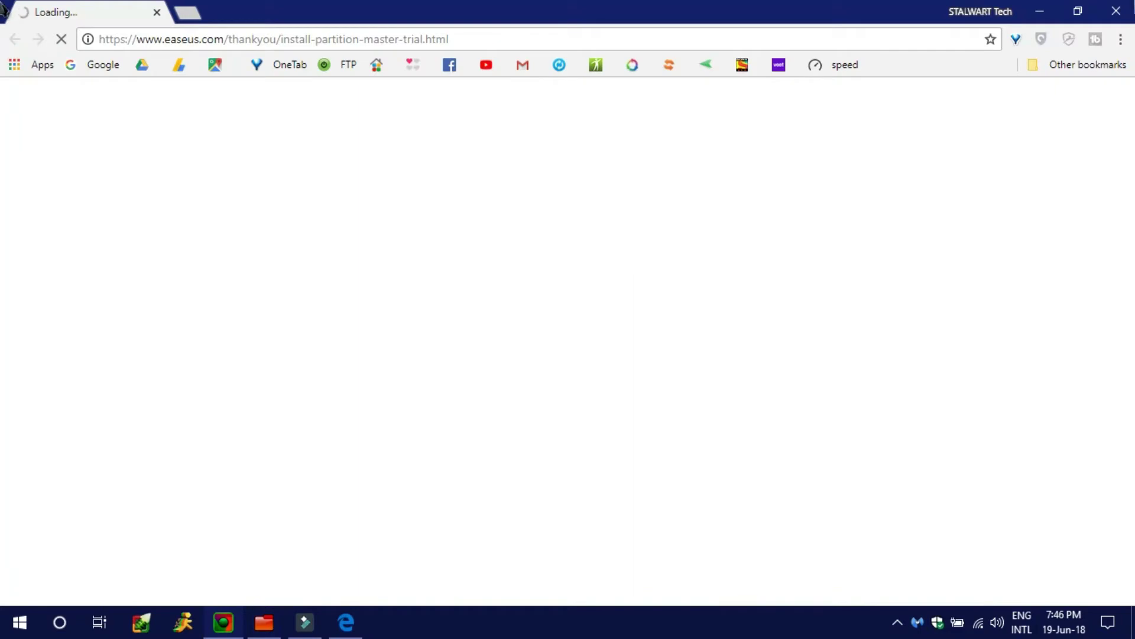
click(1116, 12)
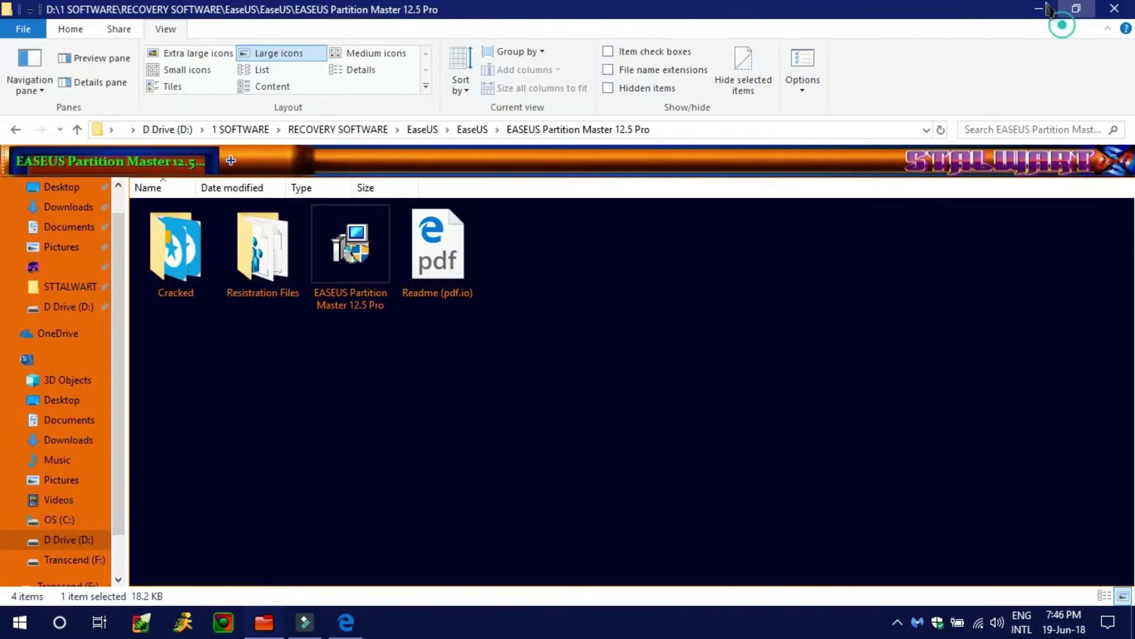
Minimize File Explorer and move the EaseUS Partition Master 12.5 desktop shortcut nearer to the computer icon.
click(1063, 12)
click(683, 55)
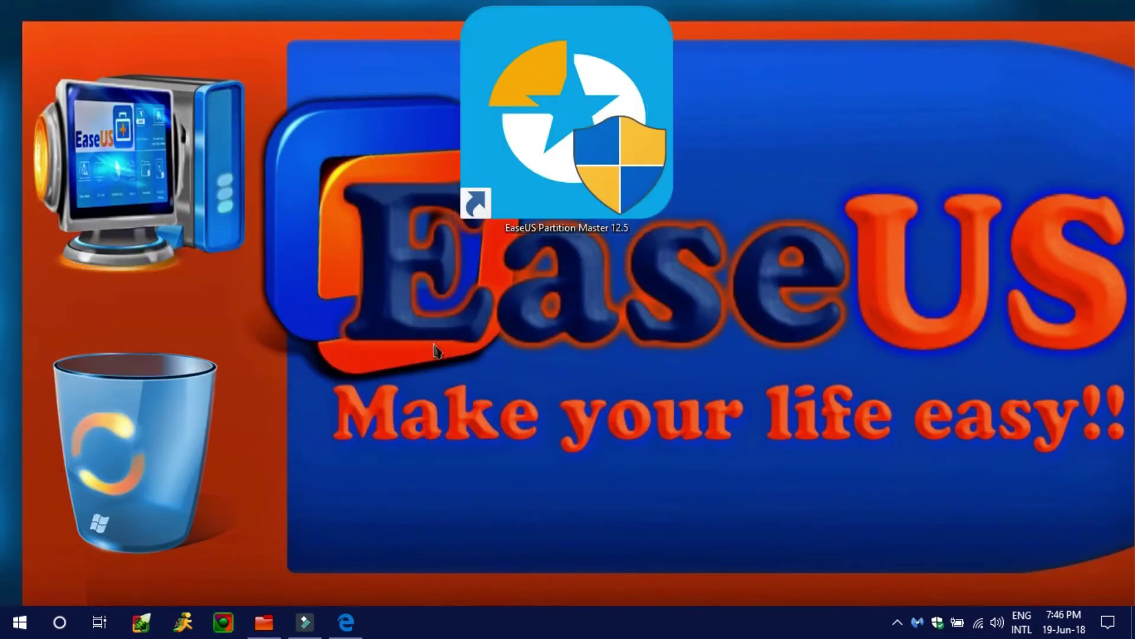
drag(519, 142, 386, 221)
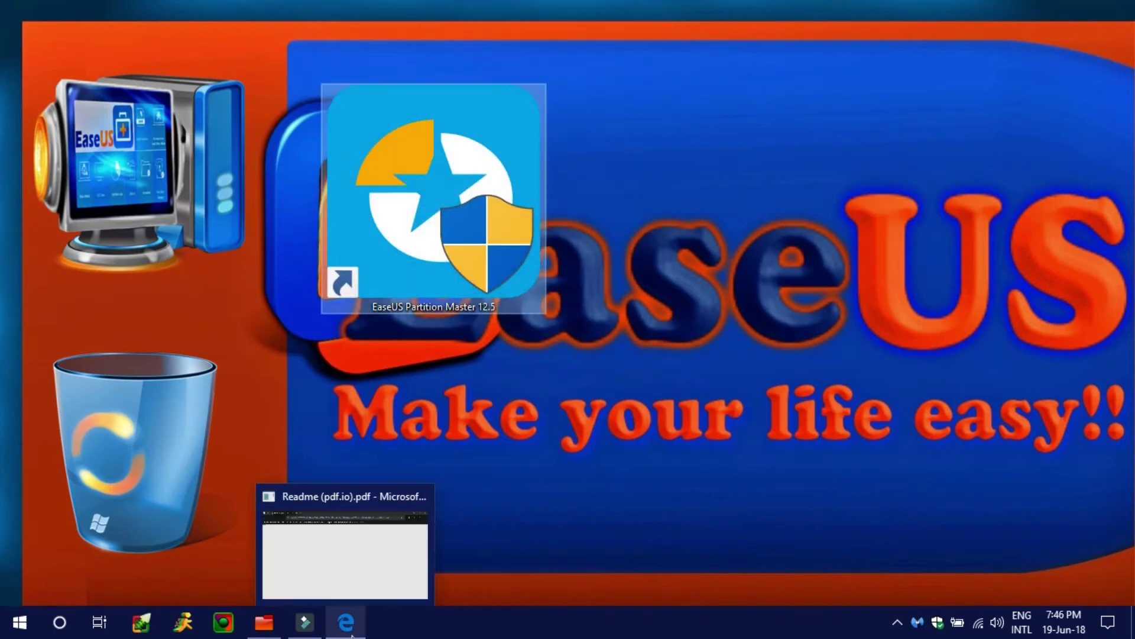
Switch to the Readme PDF in Edge and read through the installation instructions.
click(346, 622)
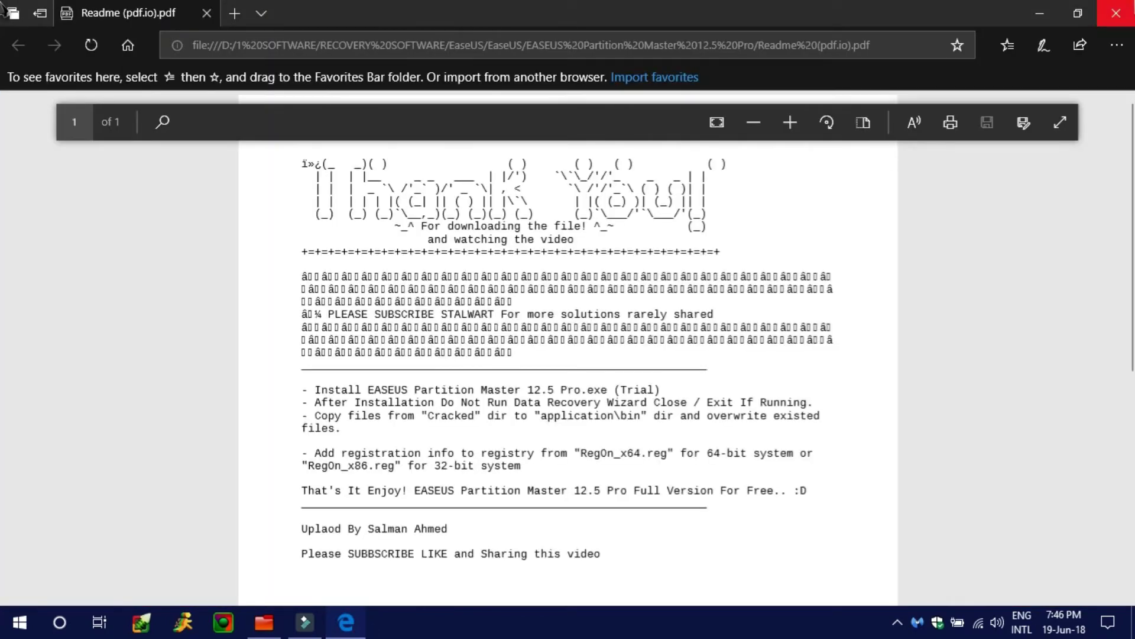
scroll(1009, 332, down, 5)
scroll(1007, 336, up, 2)
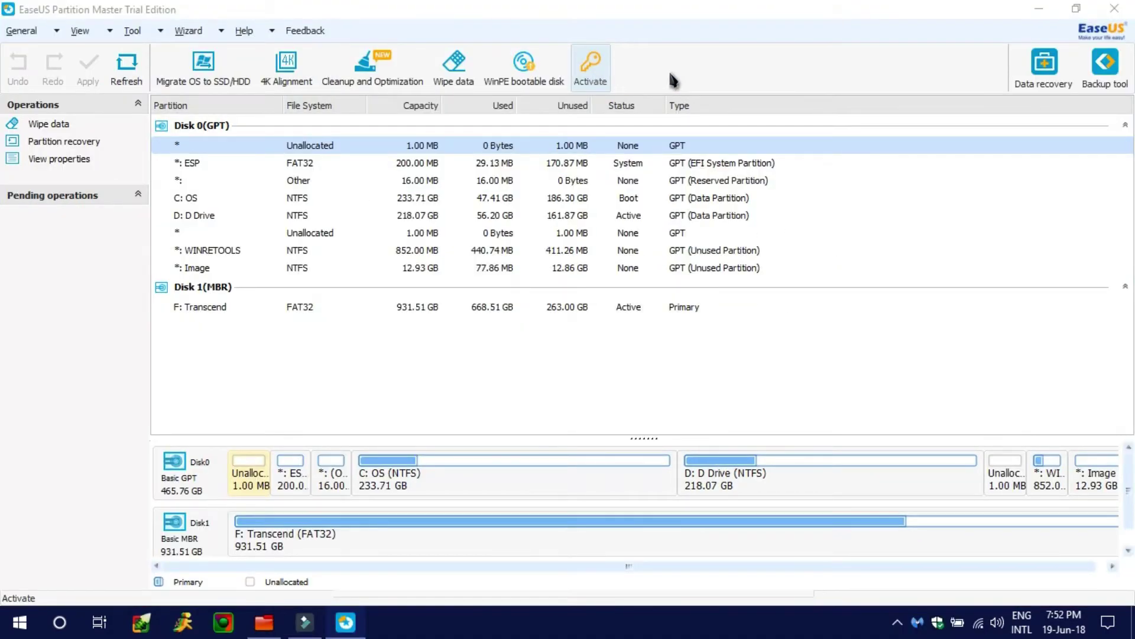
View the activation options in EaseUS Partition Master Trial Edition and close the program.
click(590, 66)
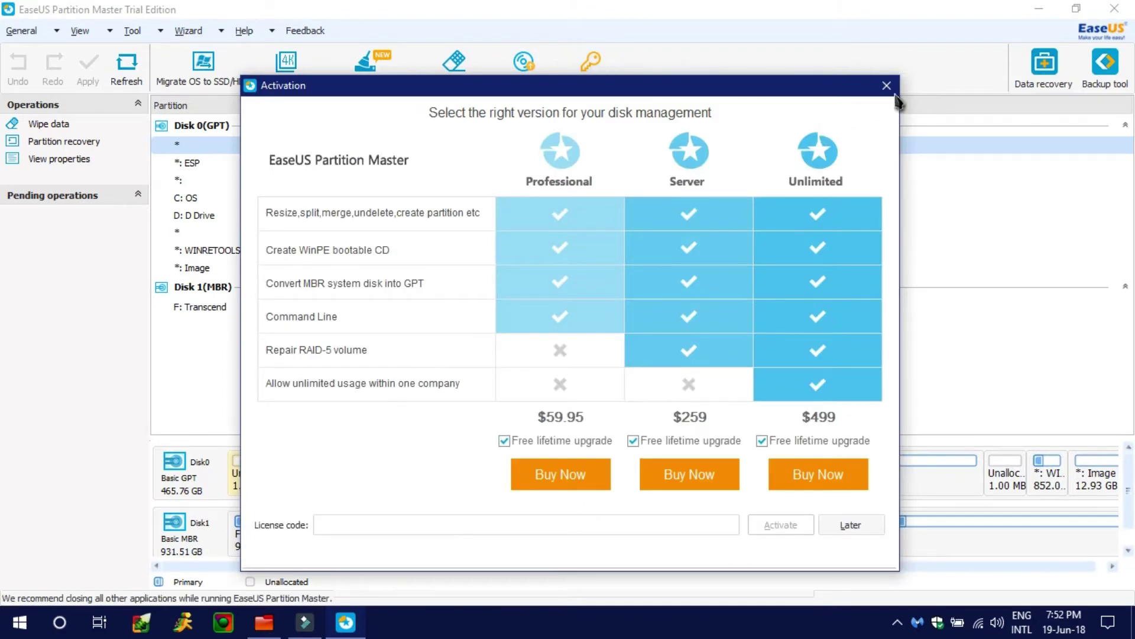
click(886, 86)
click(1120, 9)
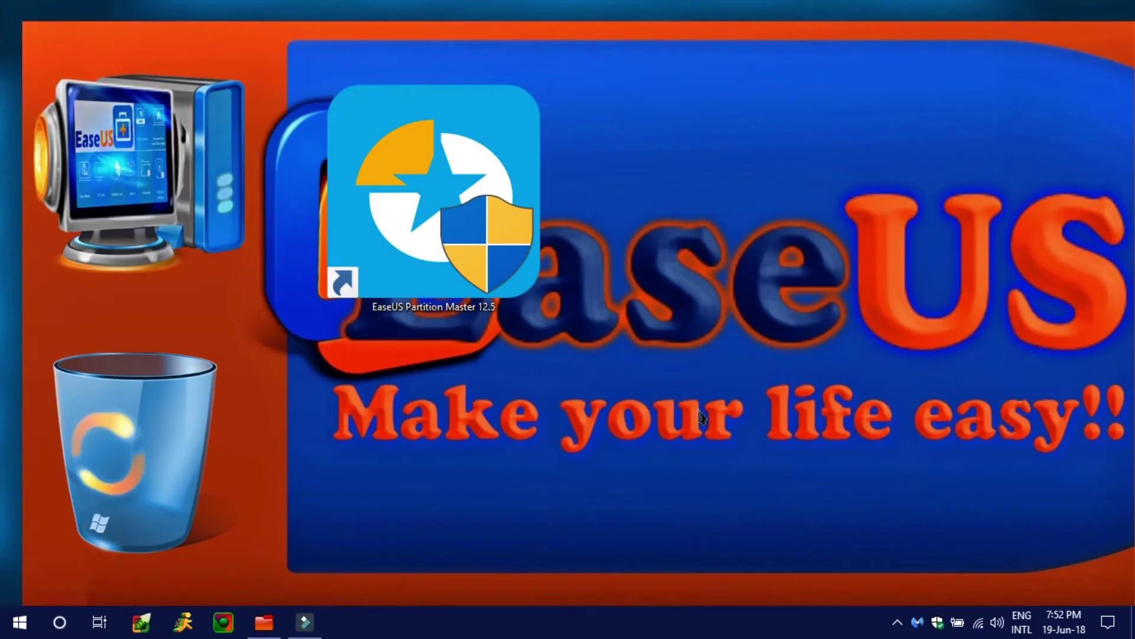
Switch to File Explorer, open the Cracked folder and copy epm0, LicenseMgr.dll and Main.
key(alt+Tab)
double_click(269, 251)
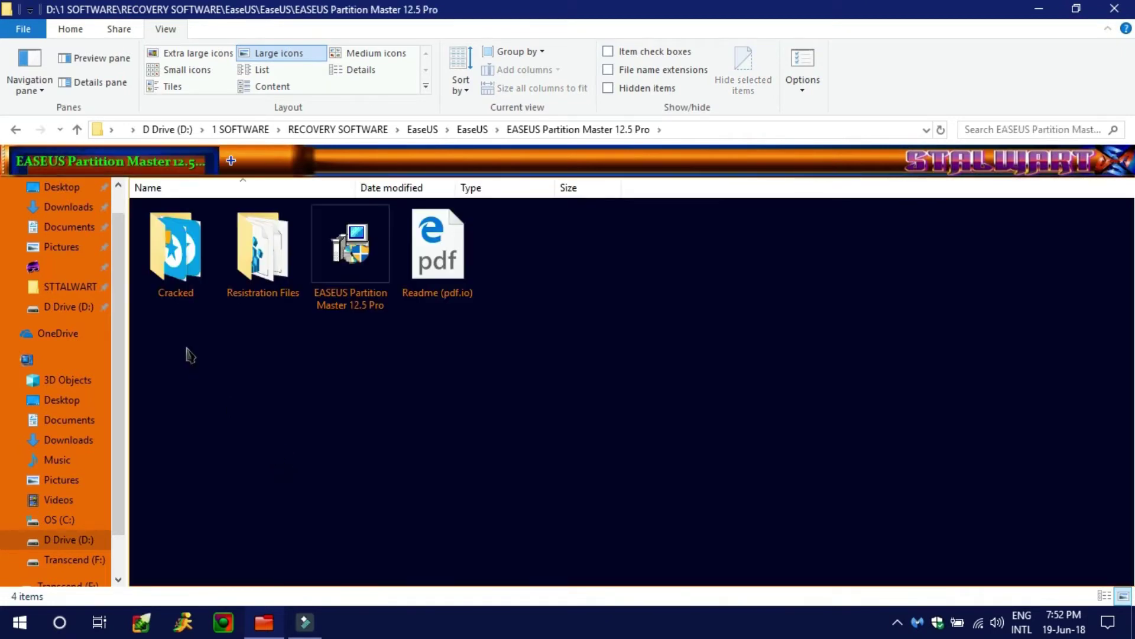
double_click(180, 278)
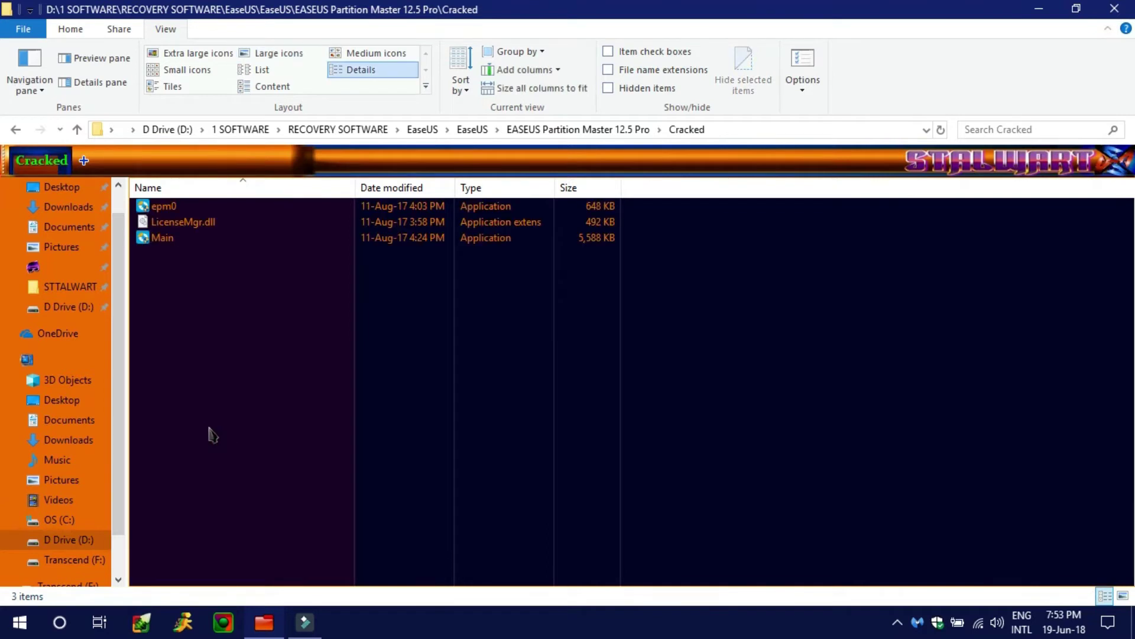
drag(197, 216, 195, 206)
right_click(188, 211)
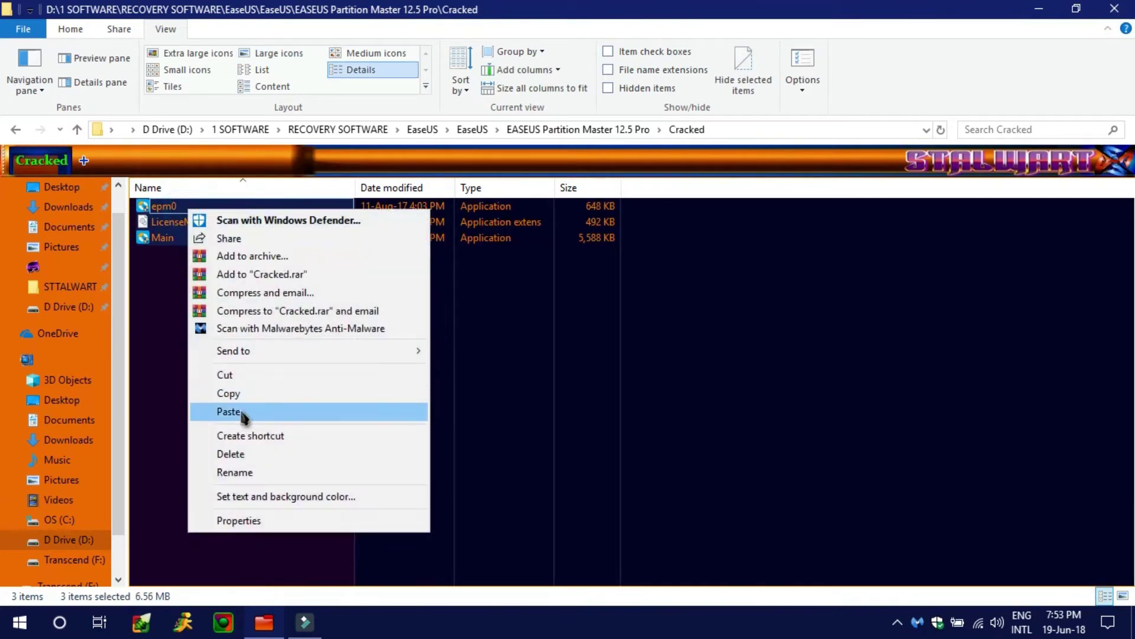
click(242, 414)
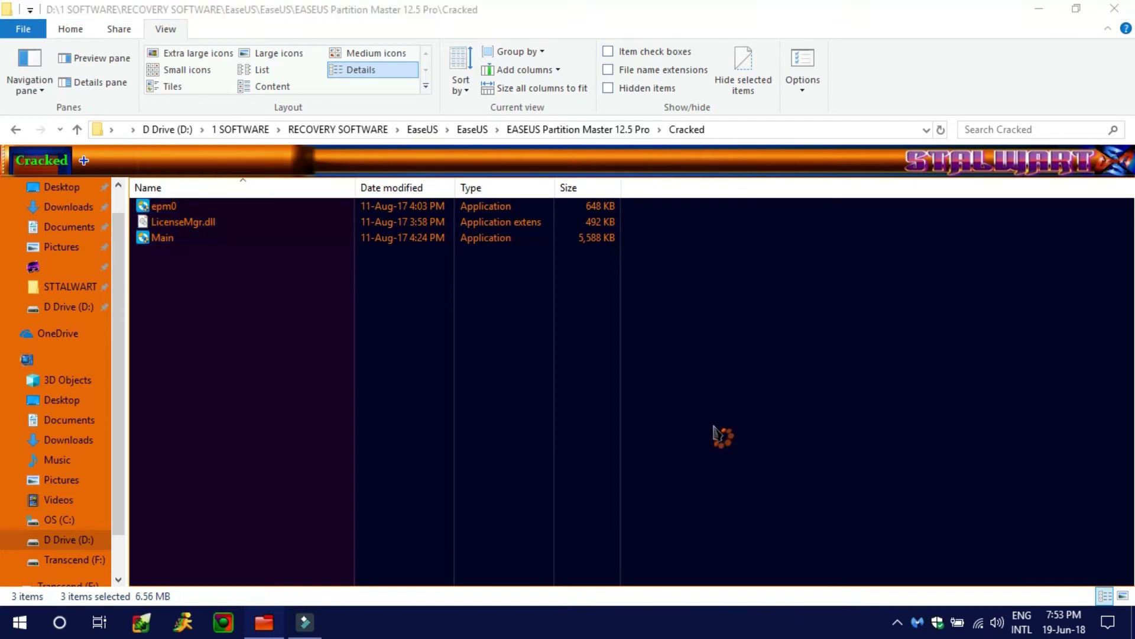
Copy epm0, LicenseMgr.dll and Main from the Cracked folder into D:\EaseUS Partition Master 12.5\bin, replacing the files there.
right_click(176, 215)
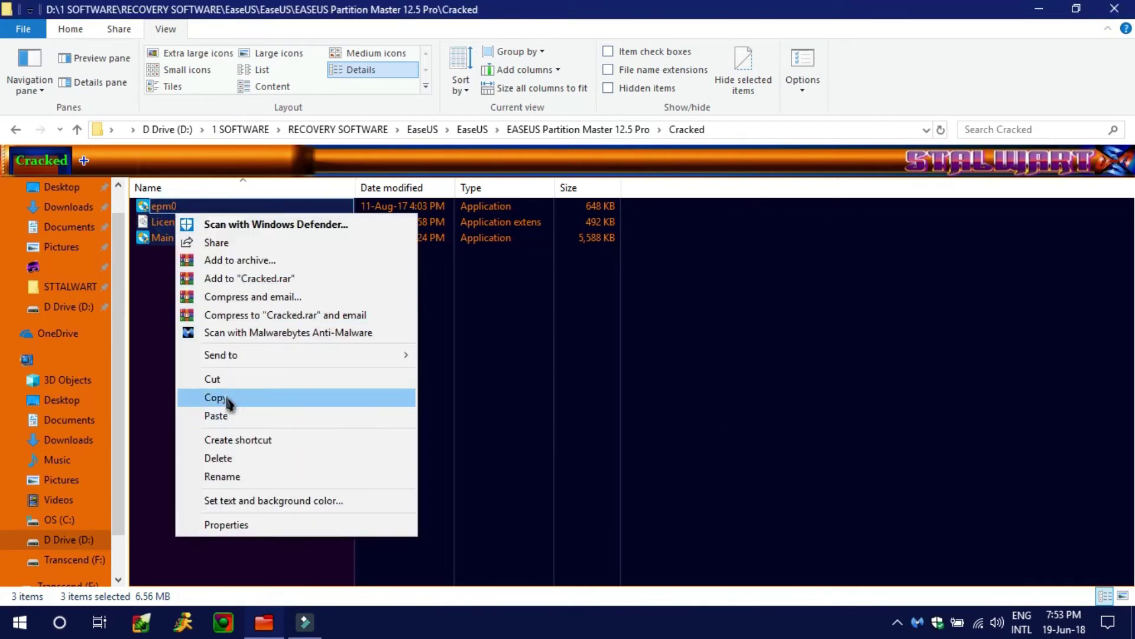
click(223, 397)
click(68, 541)
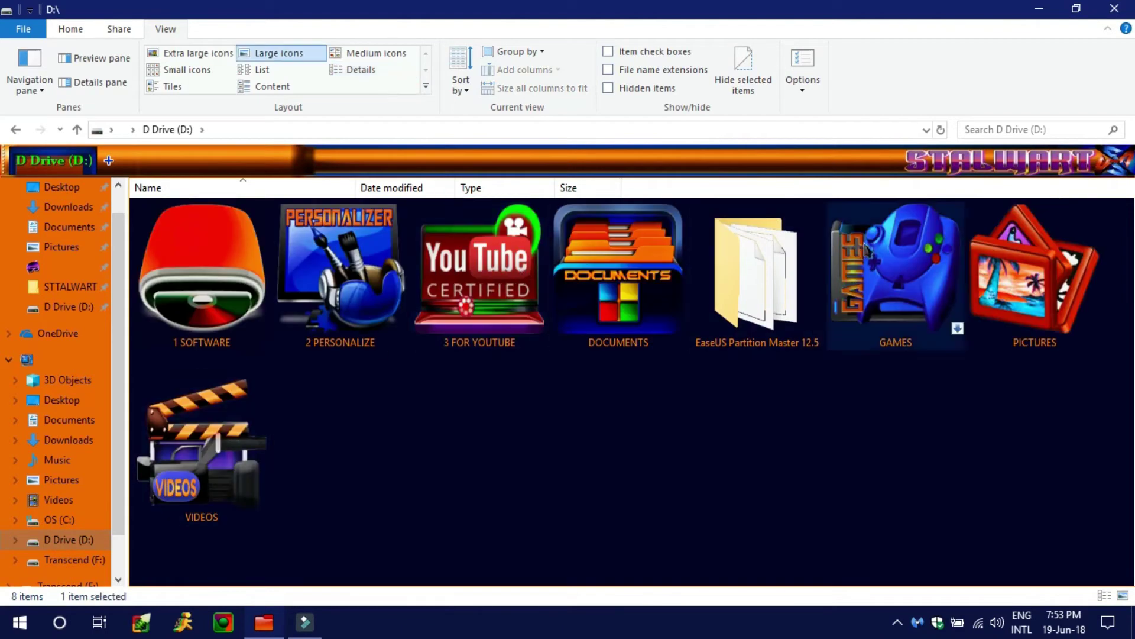
click(763, 278)
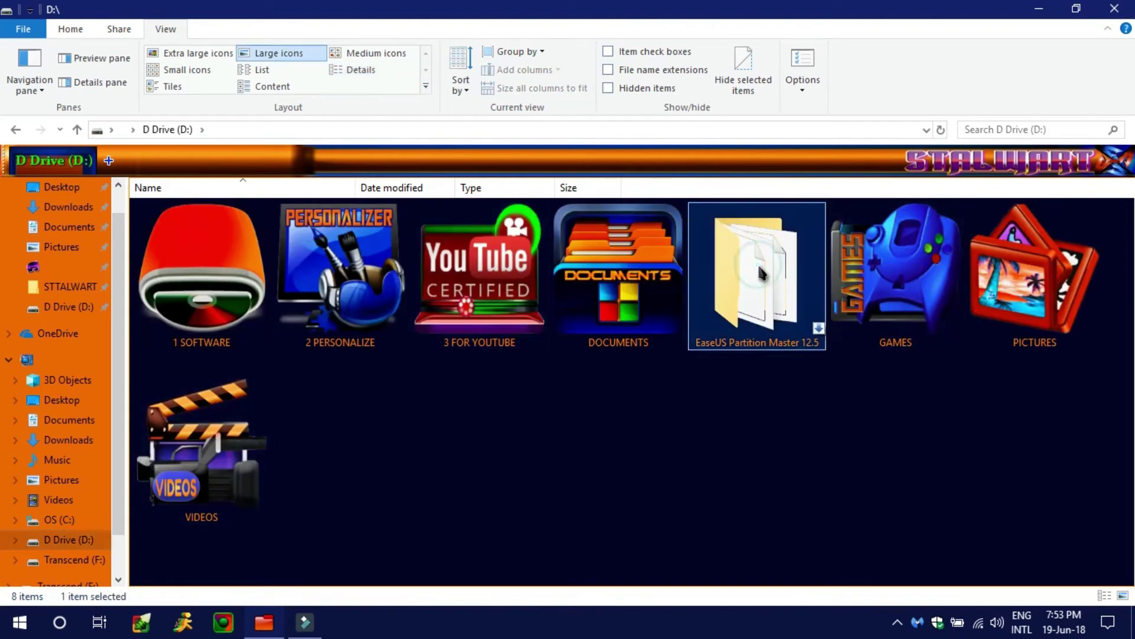
double_click(766, 312)
double_click(212, 206)
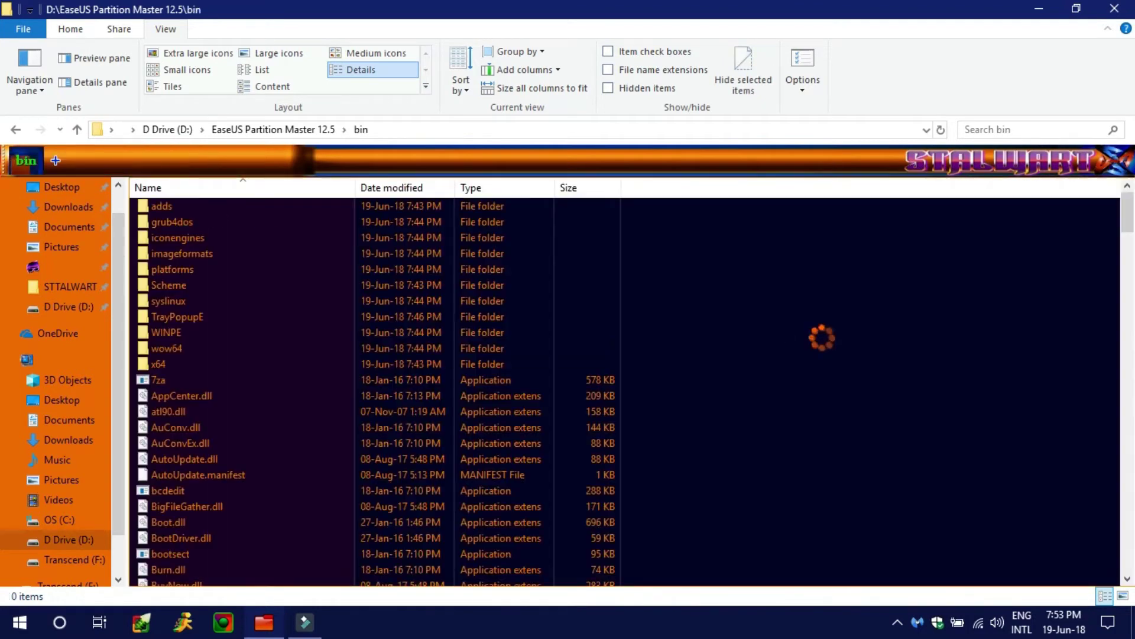
right_click(809, 326)
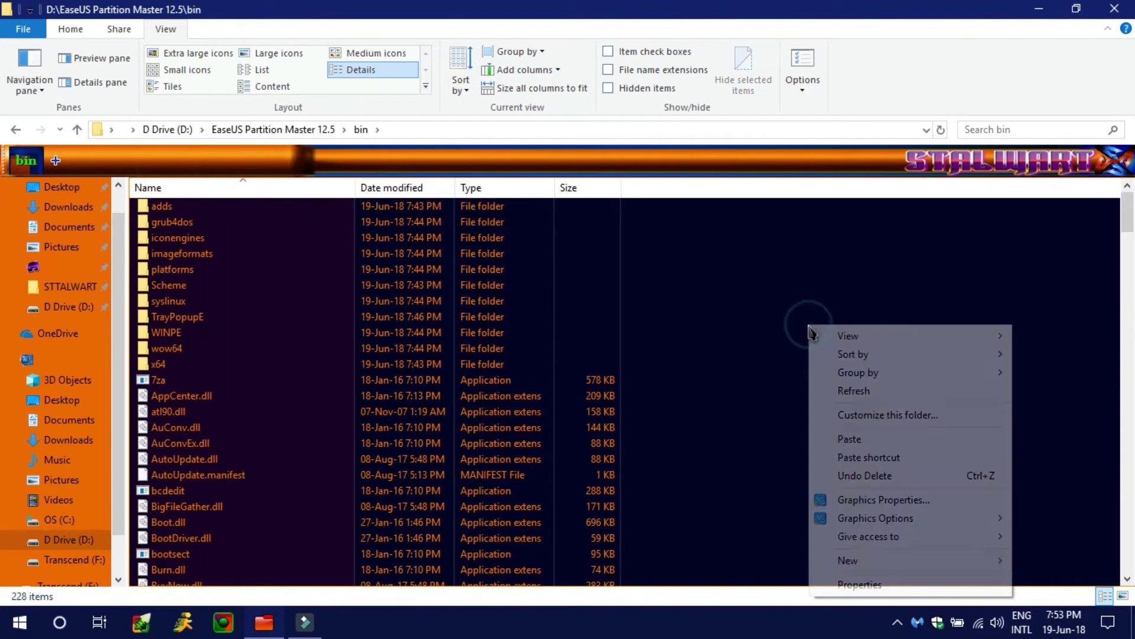
click(890, 439)
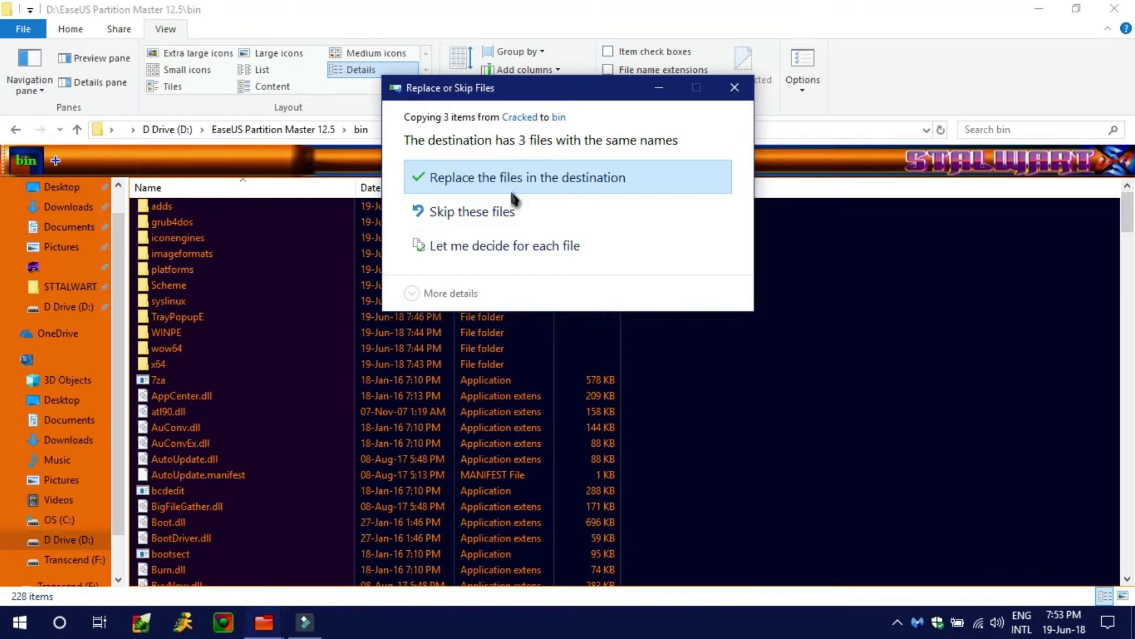
click(522, 177)
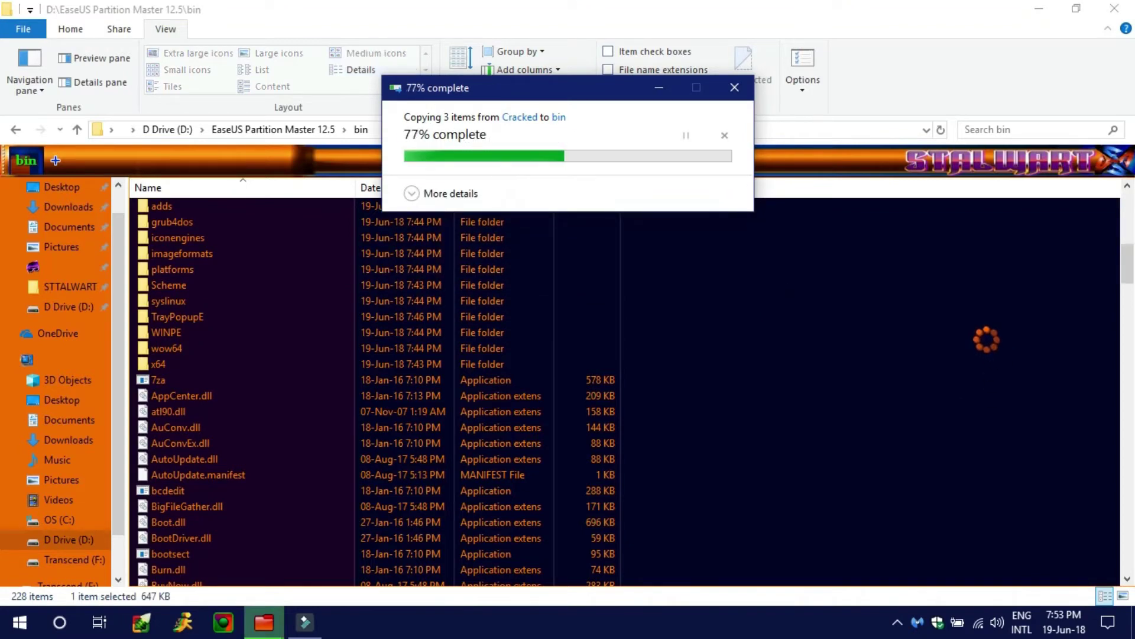
Return to the EASEUS Partition Master 12.5 Pro folder, open Resistration Files and copy RegOn_x64.
click(16, 131)
click(16, 140)
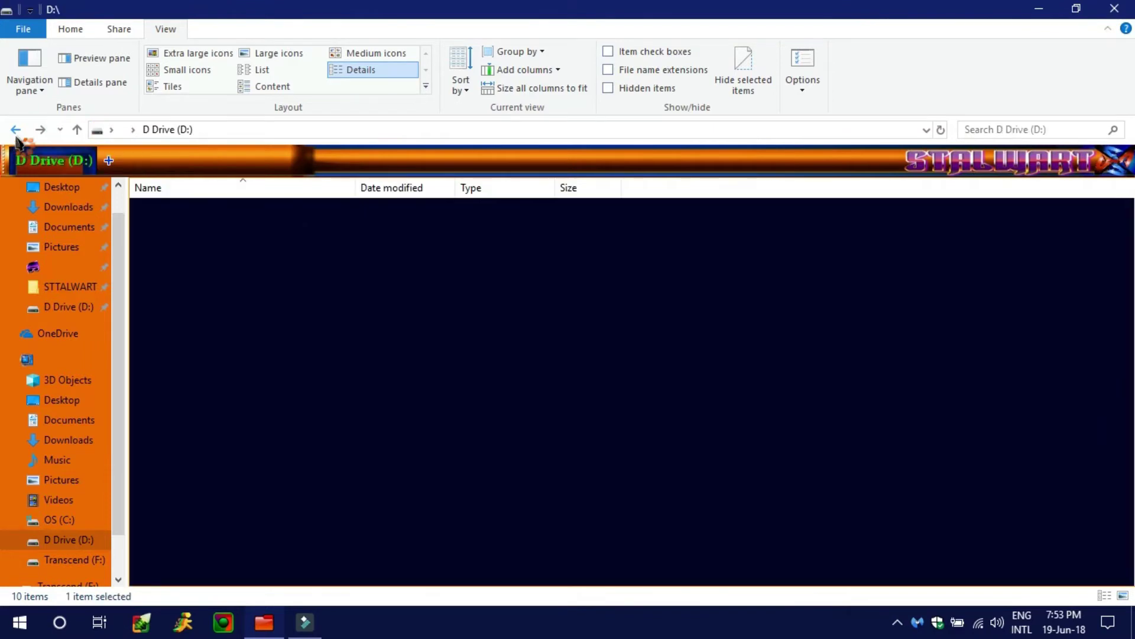
click(16, 140)
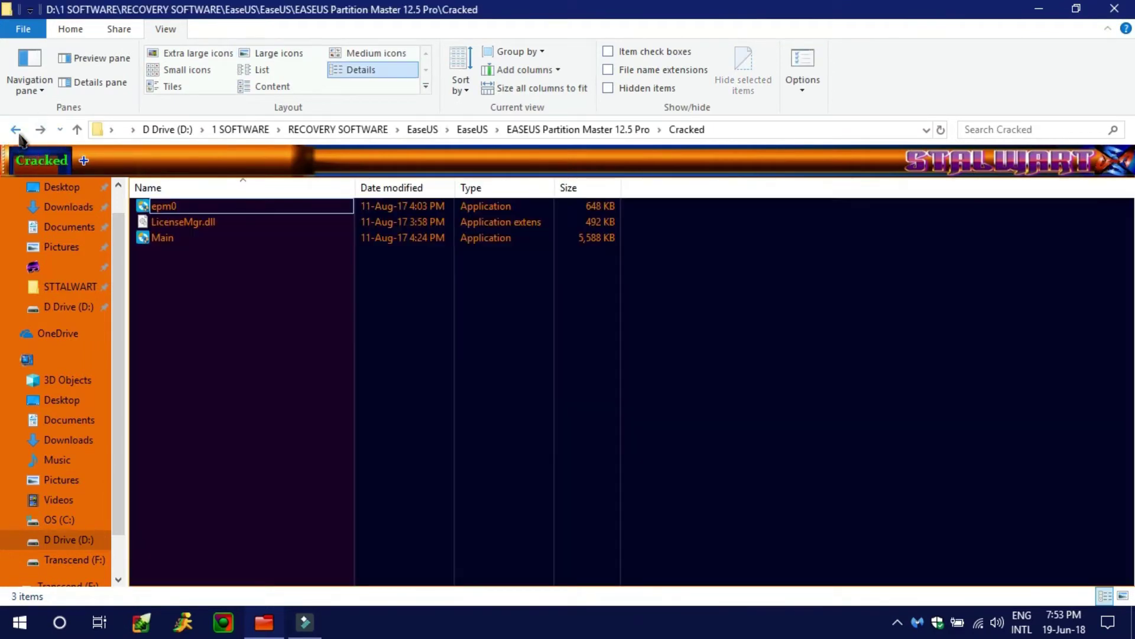
click(16, 130)
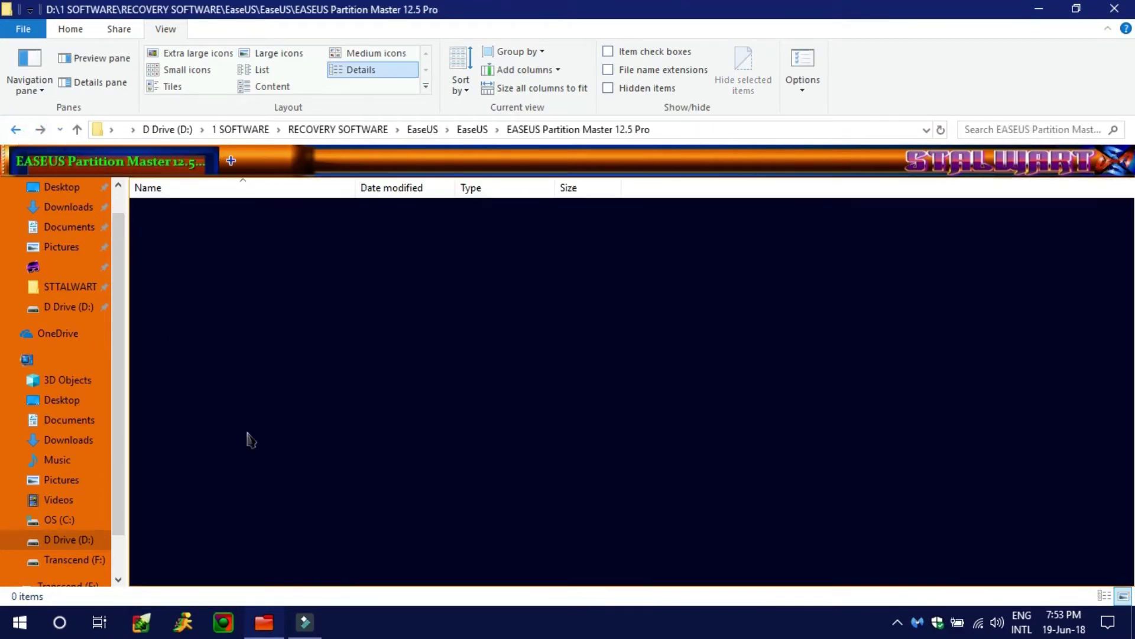
double_click(272, 275)
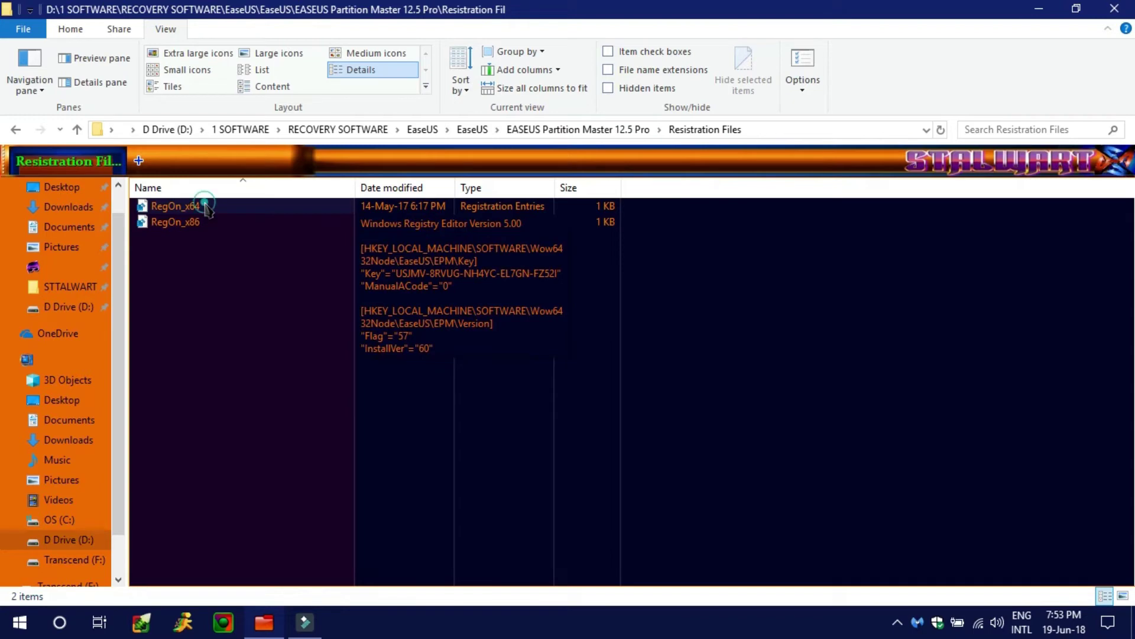
right_click(204, 208)
click(180, 207)
right_click(181, 207)
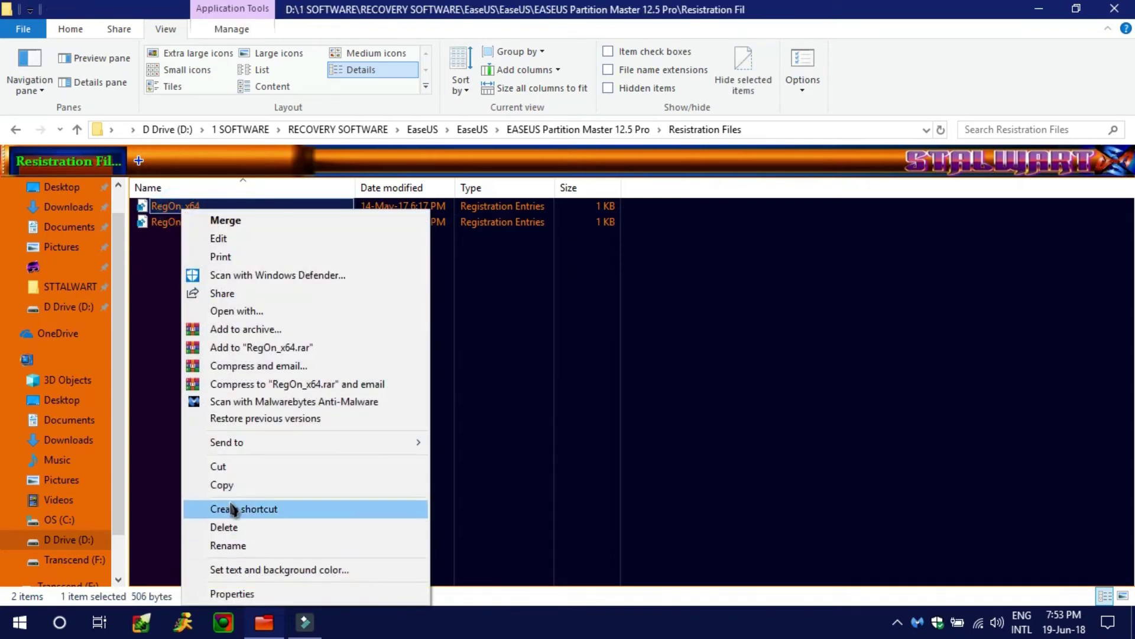
click(216, 490)
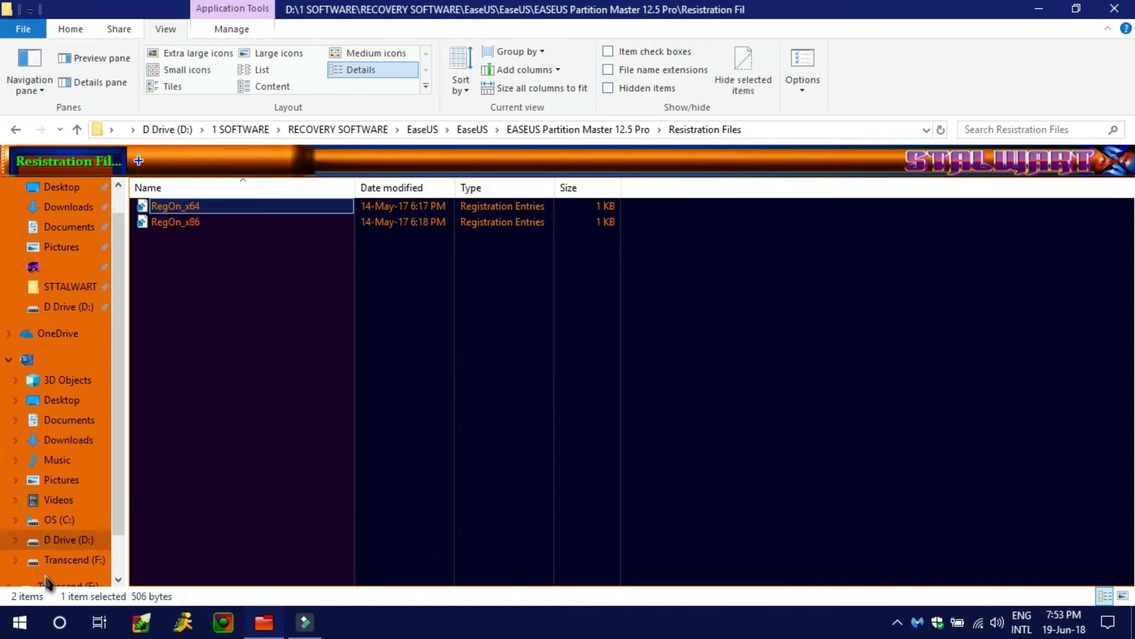
Paste RegOn_x64 into the EaseUS Partition Master 12.5 folder on D Drive.
click(63, 541)
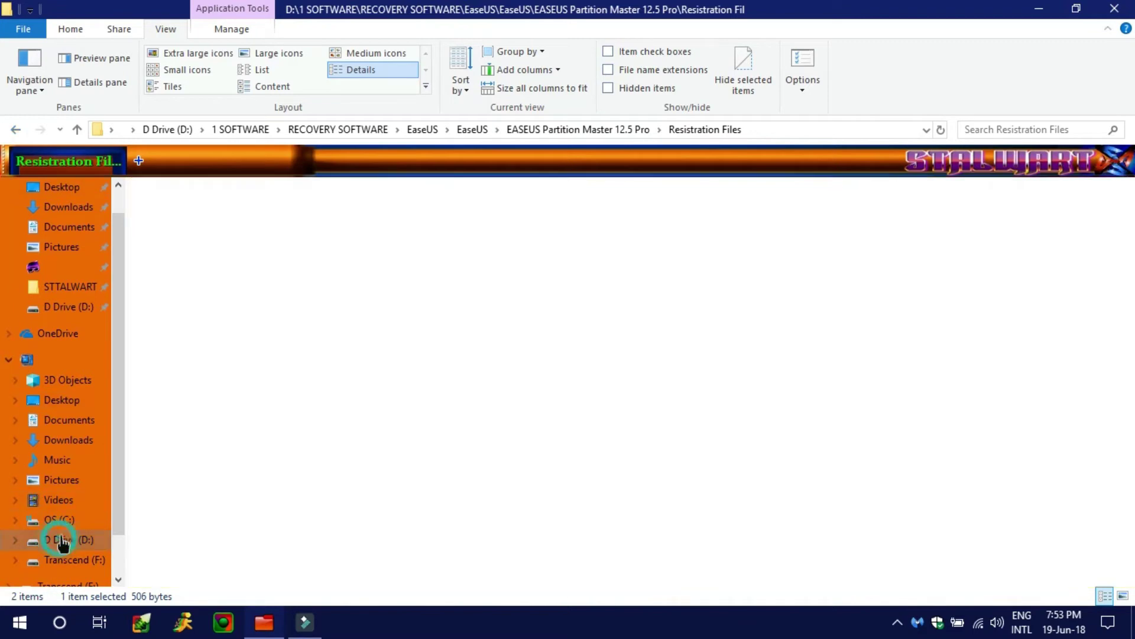
click(733, 261)
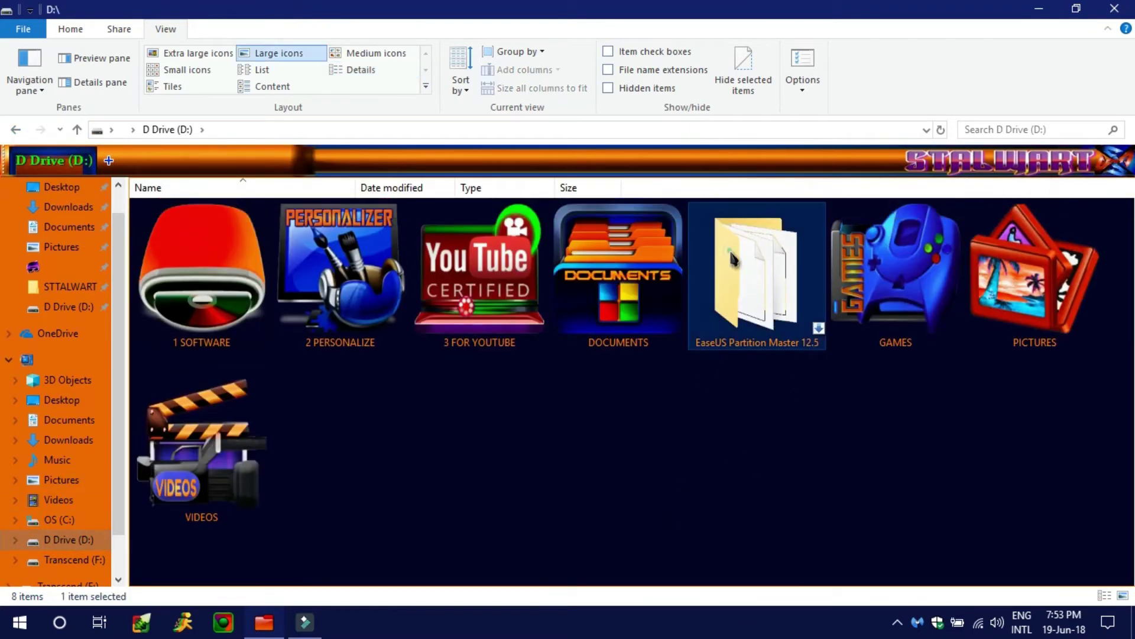
double_click(733, 259)
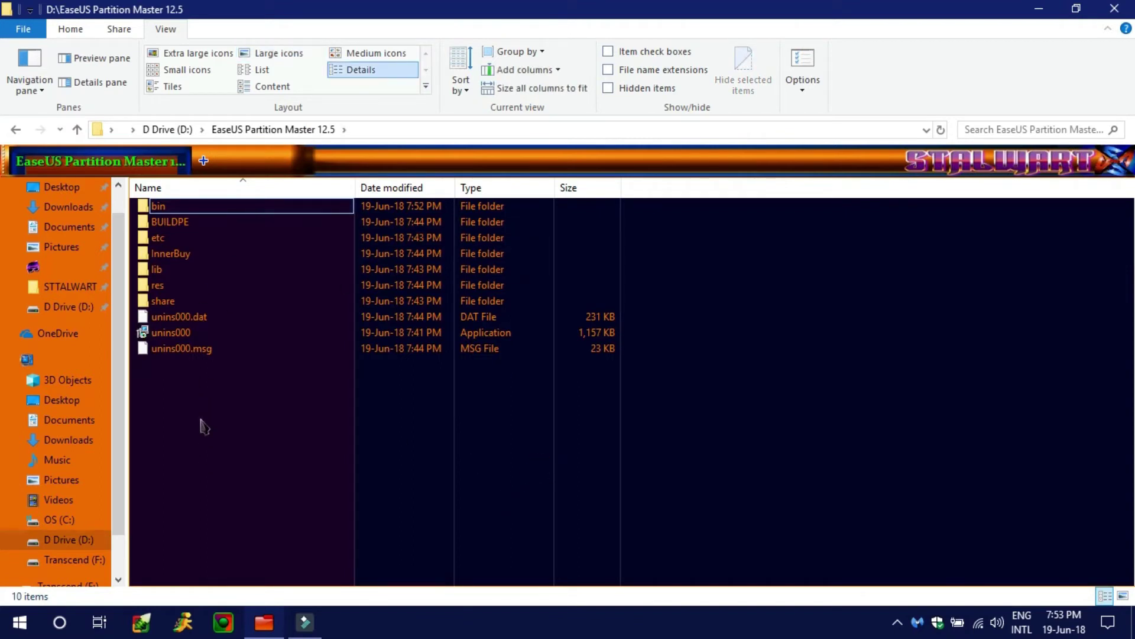
right_click(202, 424)
click(261, 268)
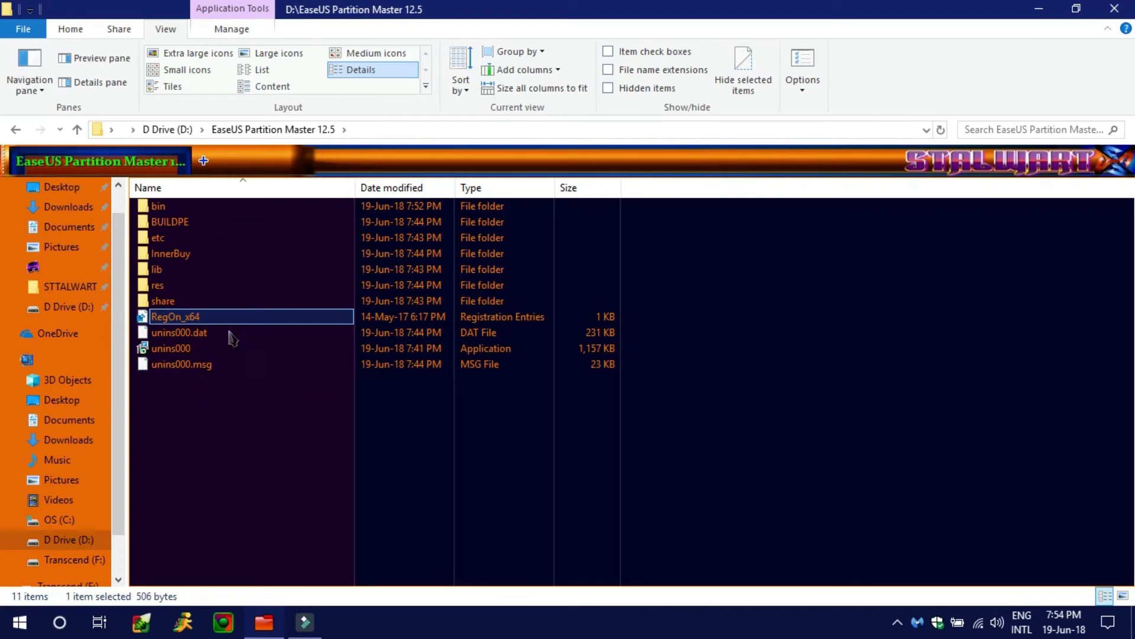
Merge the pasted RegOn_x64 file into the Windows registry.
double_click(235, 320)
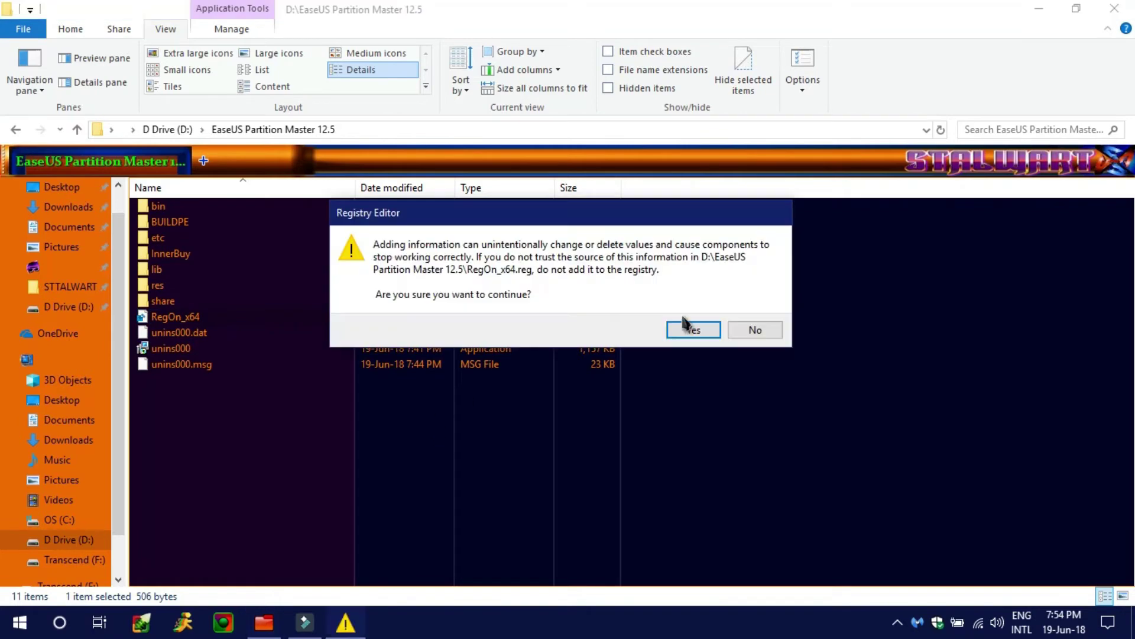
click(693, 330)
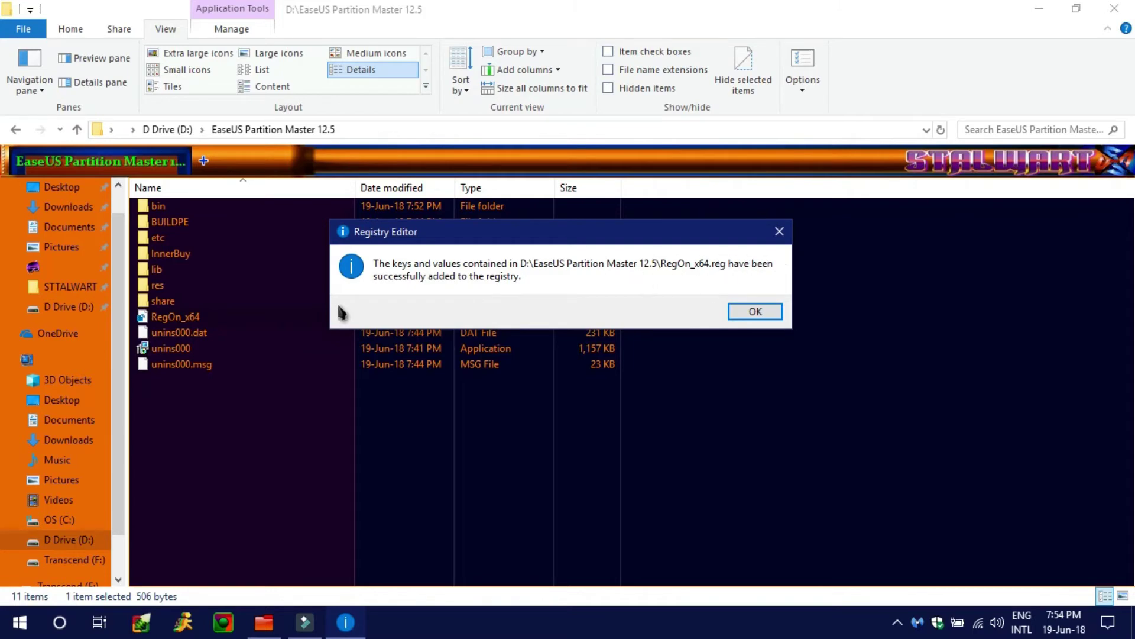
click(754, 313)
Launch EaseUS Partition Master 12.5 from its desktop shortcut and maximize its window.
double_click(254, 269)
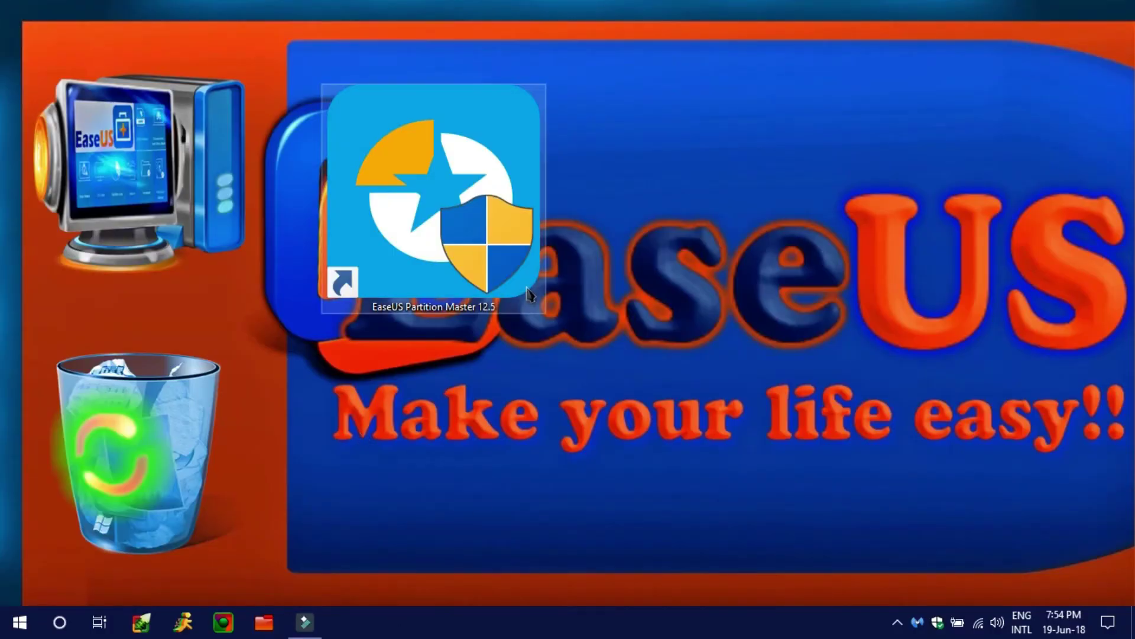
double_click(529, 294)
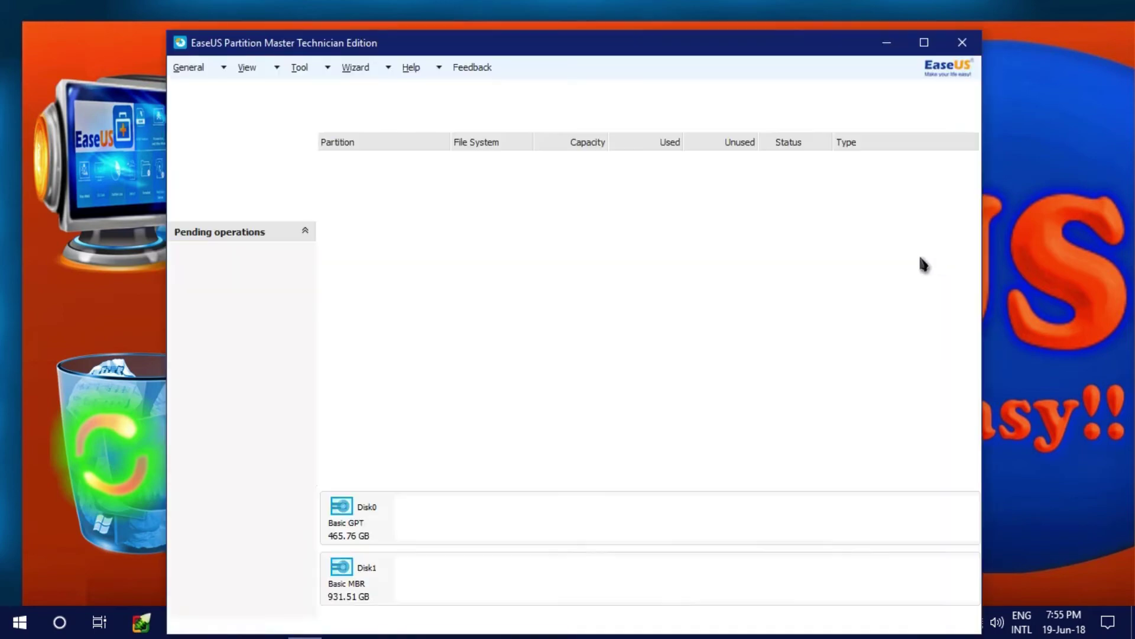
click(924, 41)
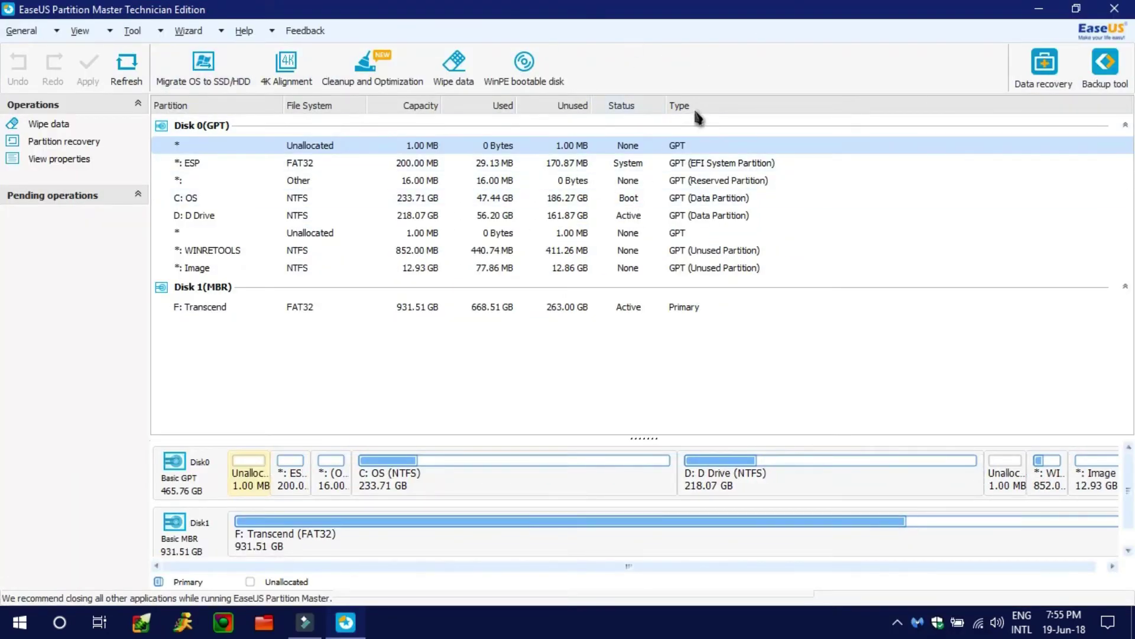
key(Up)
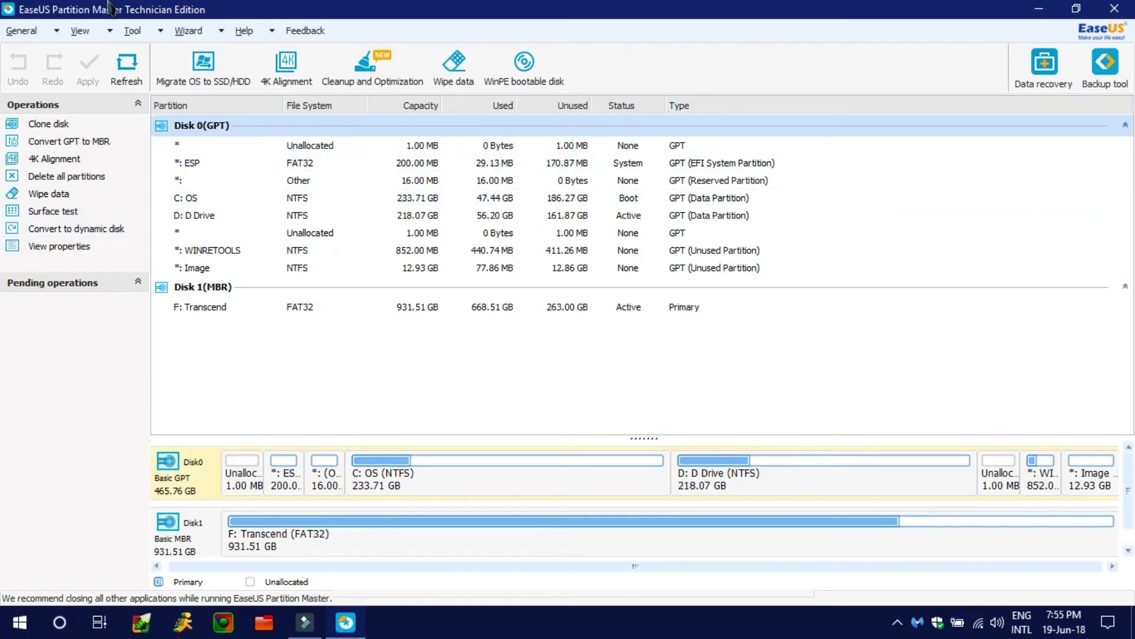
click(244, 31)
click(245, 31)
click(245, 31)
click(367, 8)
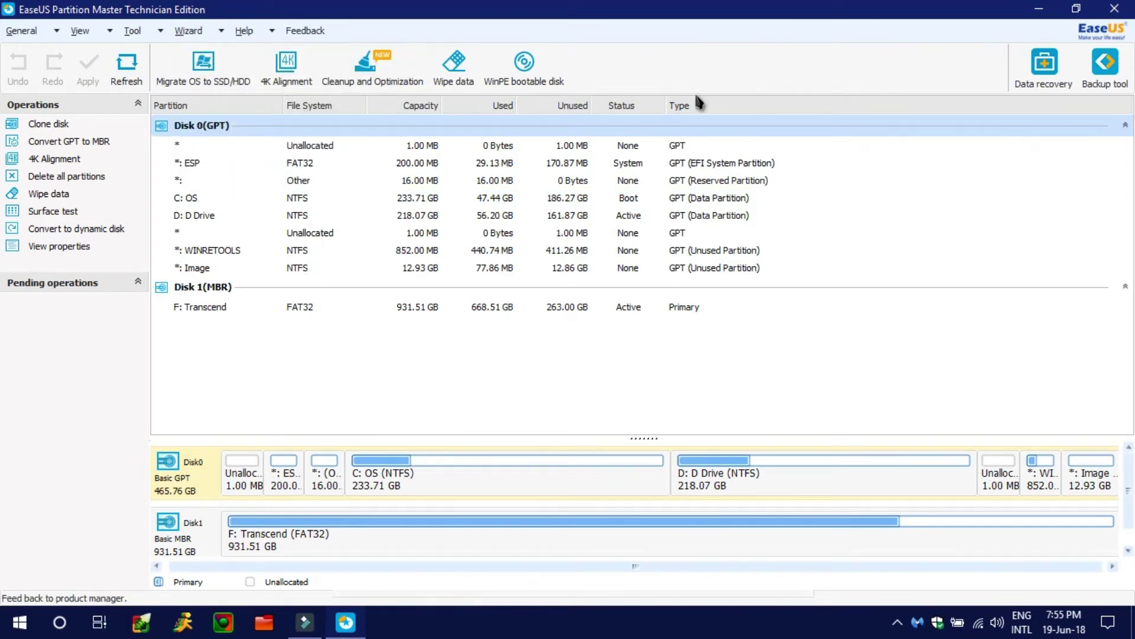
key(alt+w)
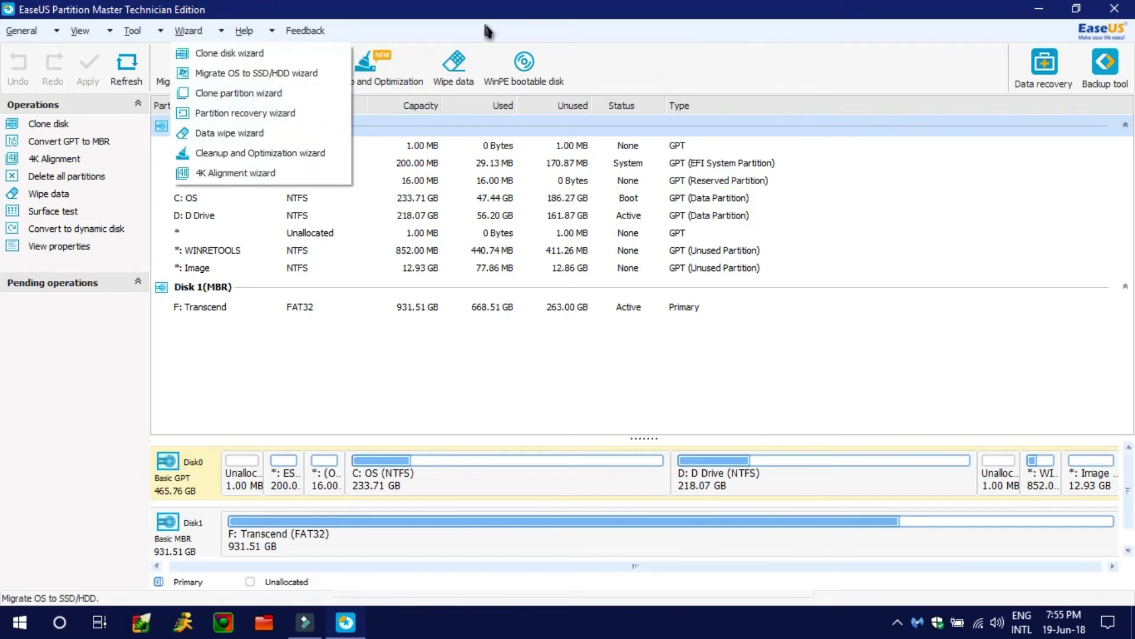
click(961, 66)
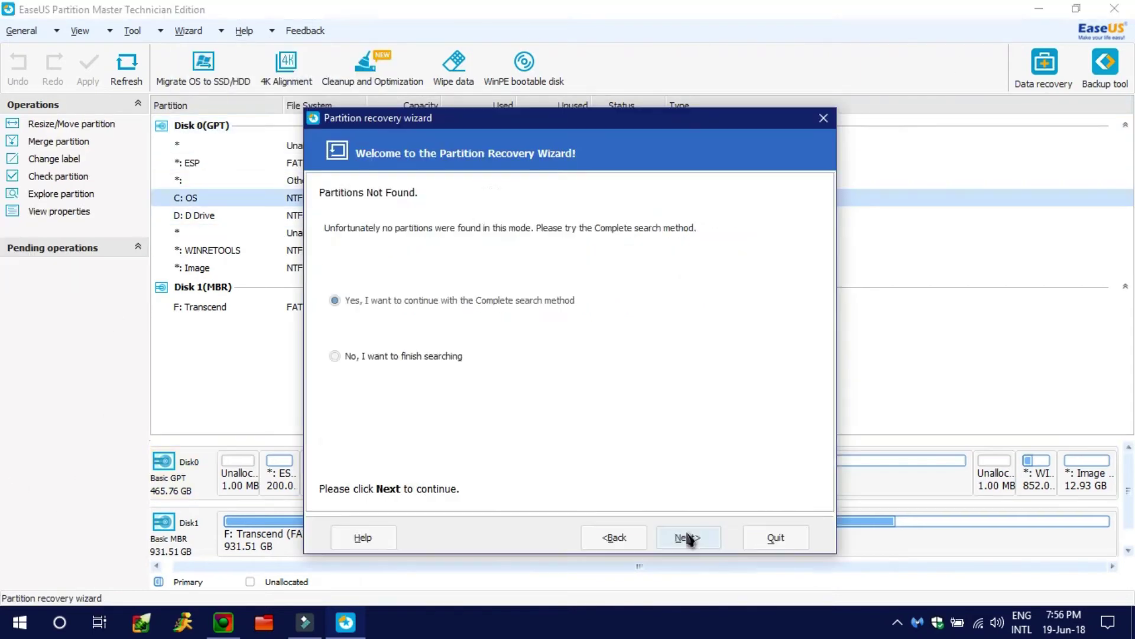
Continue the partition recovery wizard with the Complete search method through to its final page and exit it.
click(685, 466)
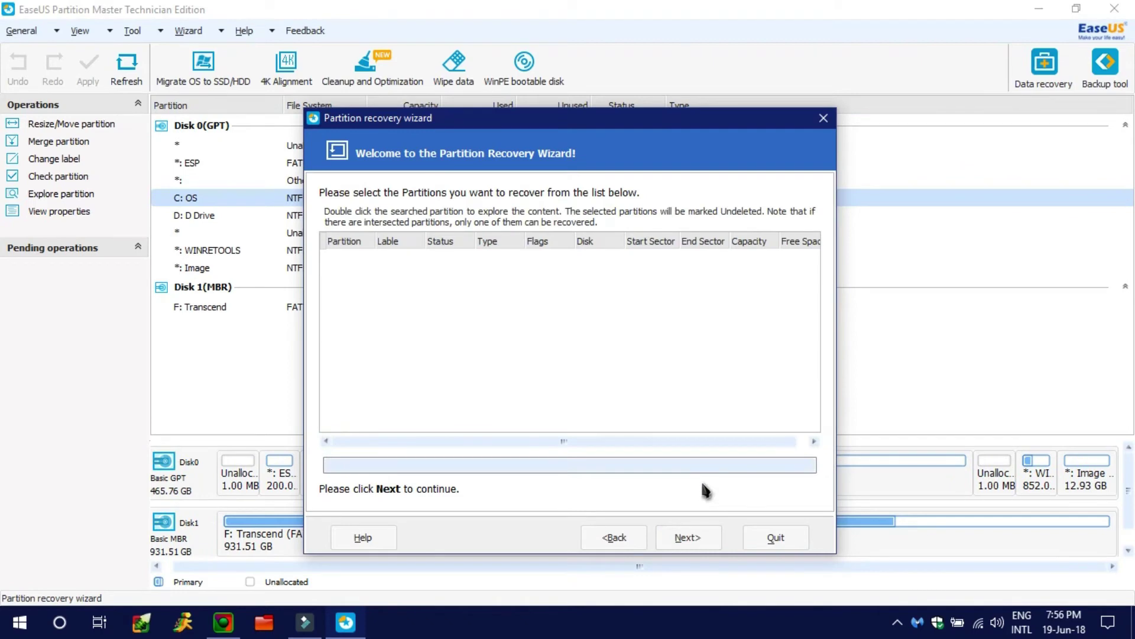
click(688, 538)
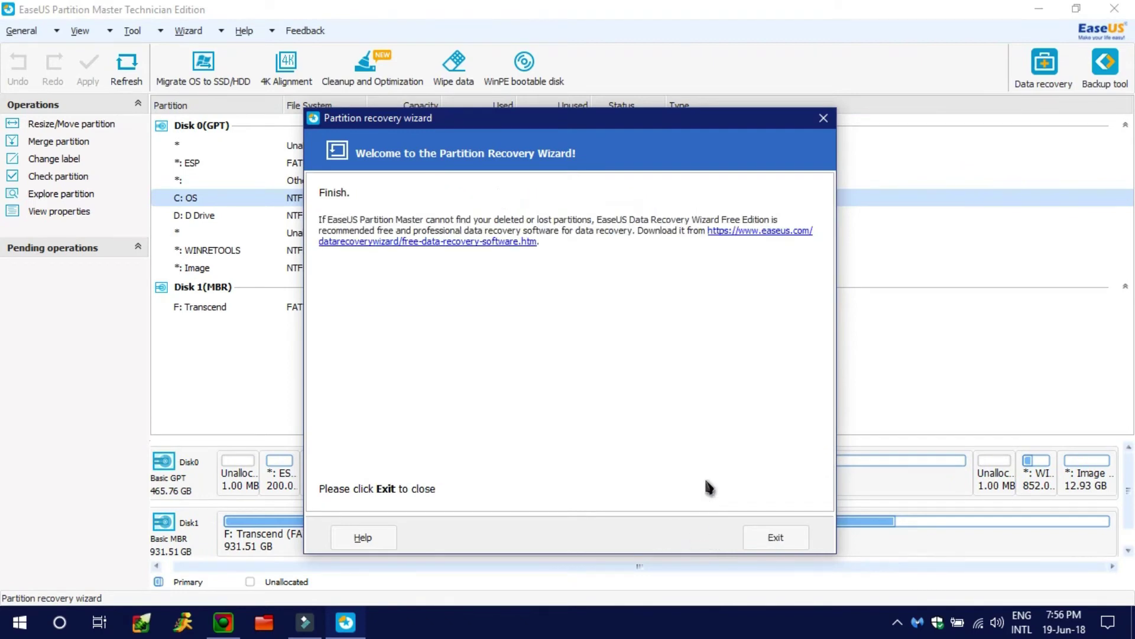
click(767, 536)
click(132, 31)
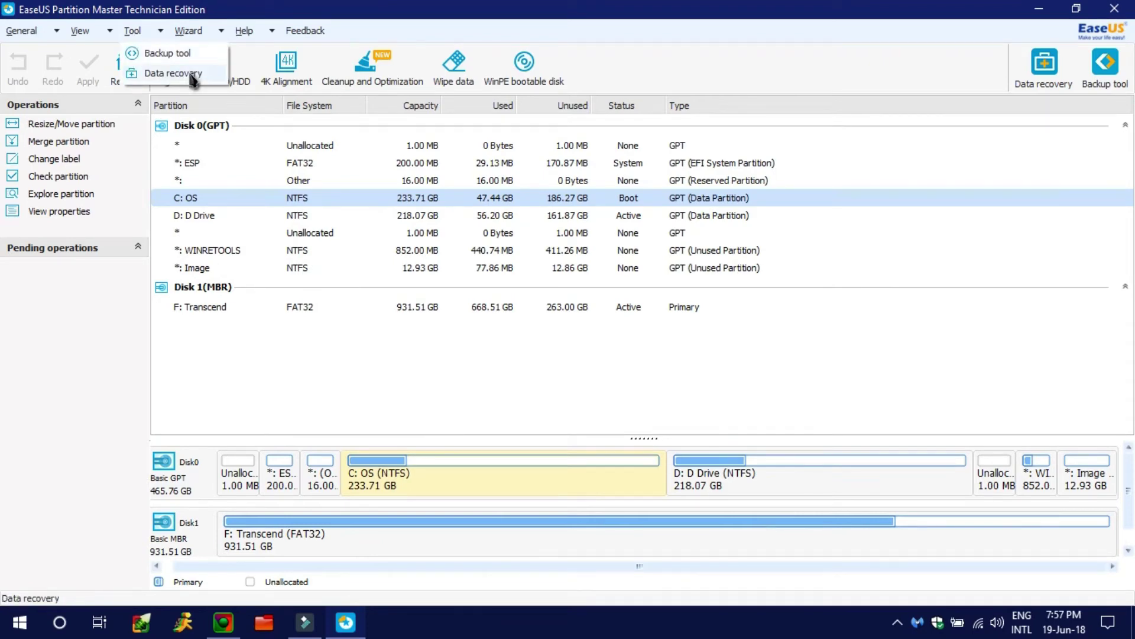
mouse_move(177, 32)
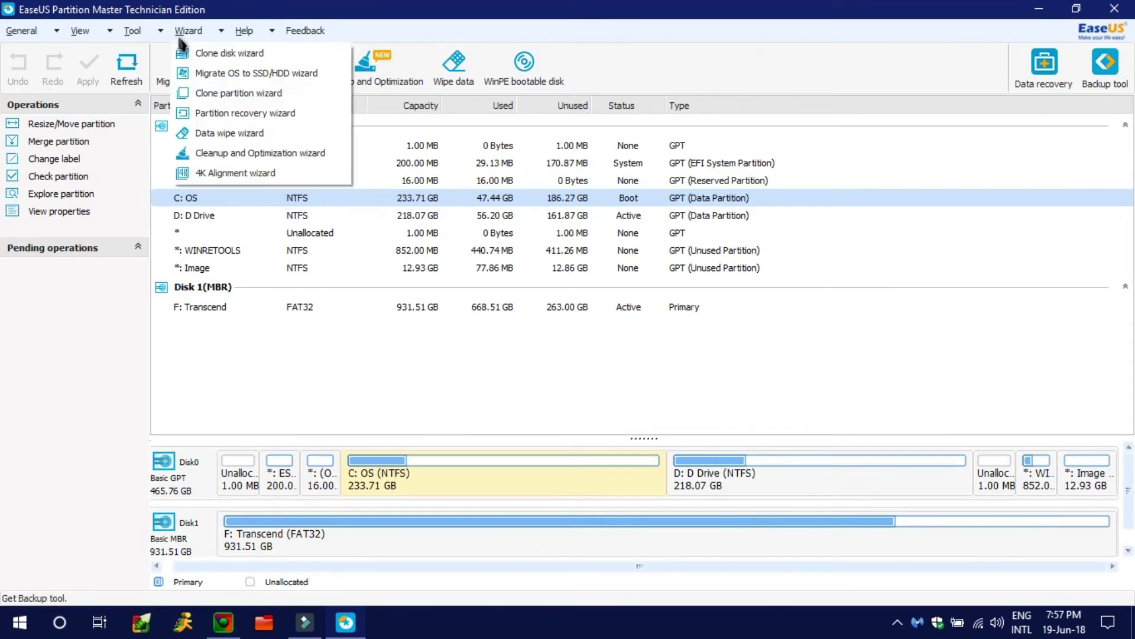
click(213, 112)
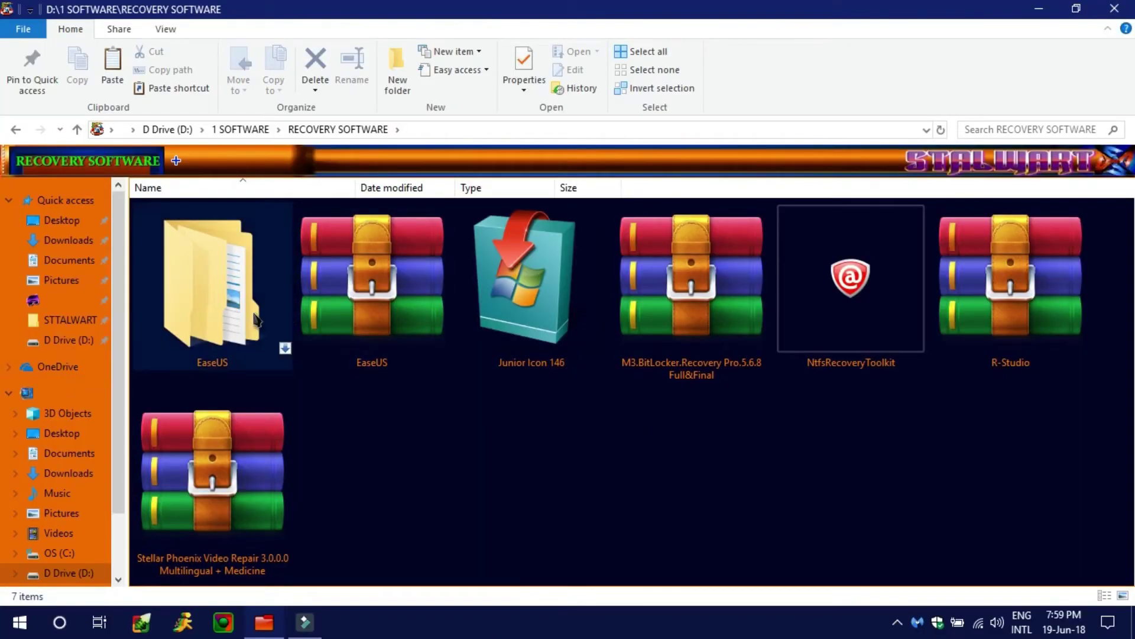
In File Explorer, open the EaseUS Data Recovery Wizard.Tech Pro 11.9 folder inside EaseUS\EaseUS and run its installer.
click(232, 319)
double_click(232, 319)
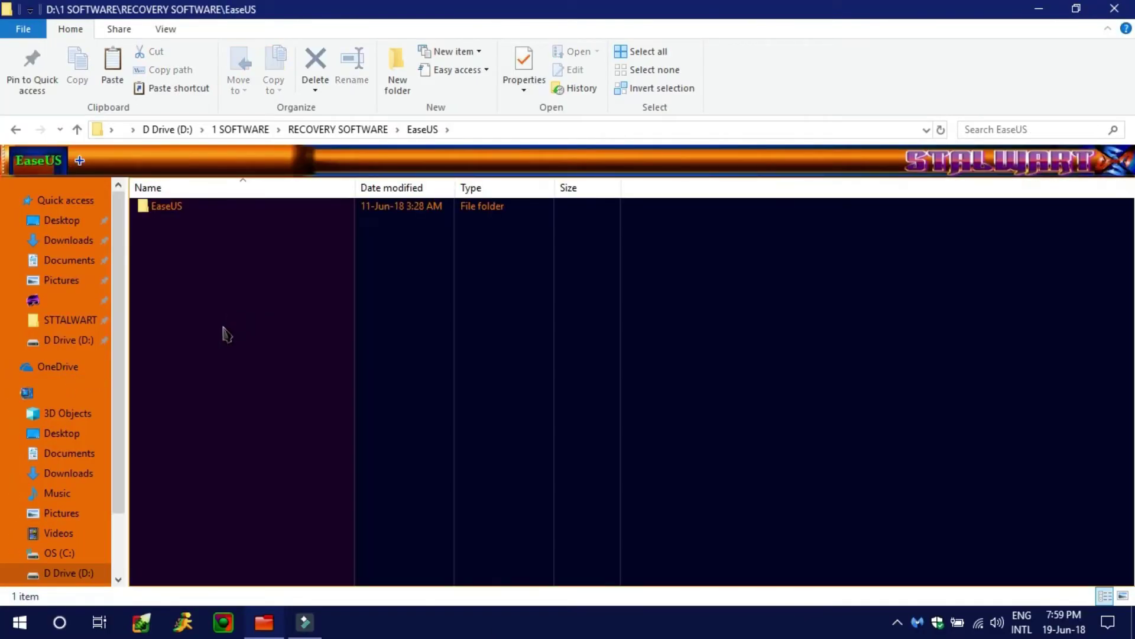
double_click(219, 205)
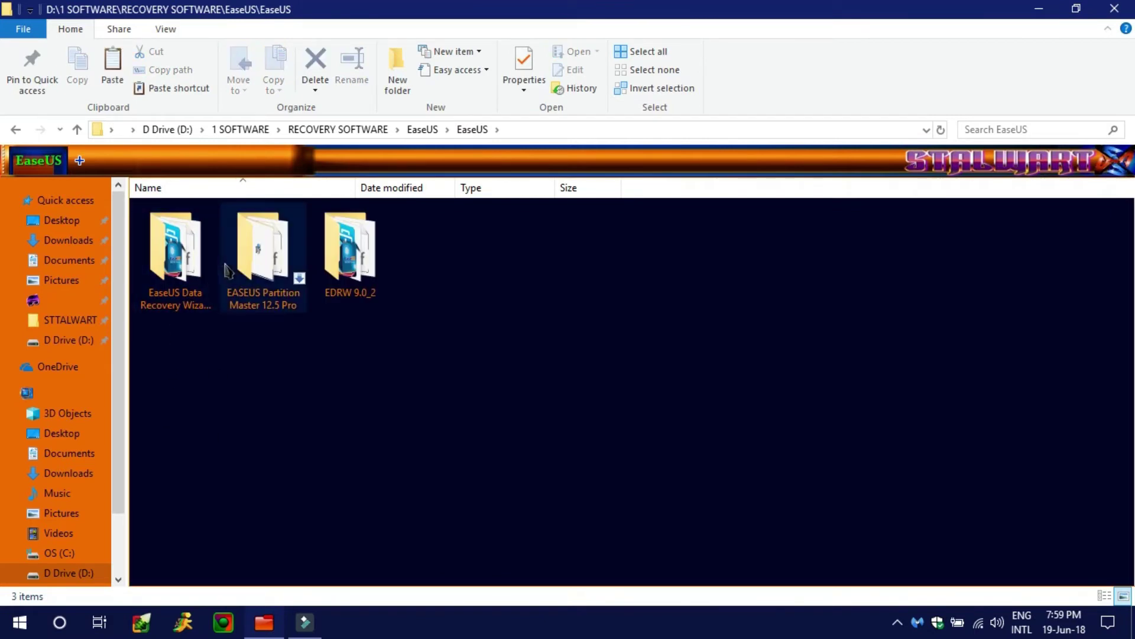
double_click(172, 299)
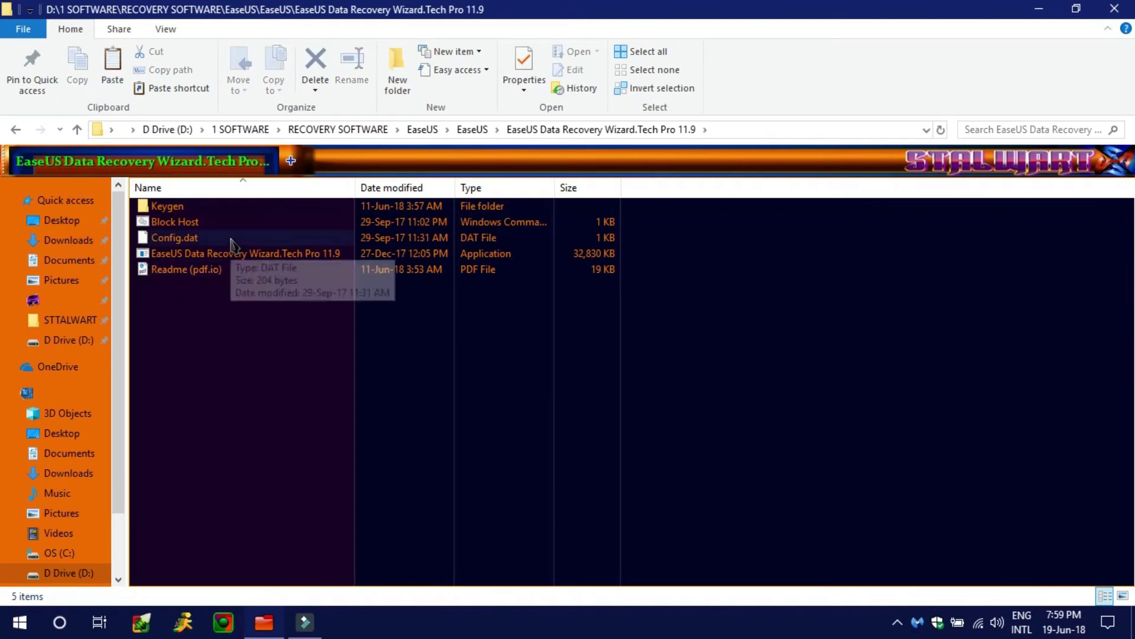
double_click(221, 254)
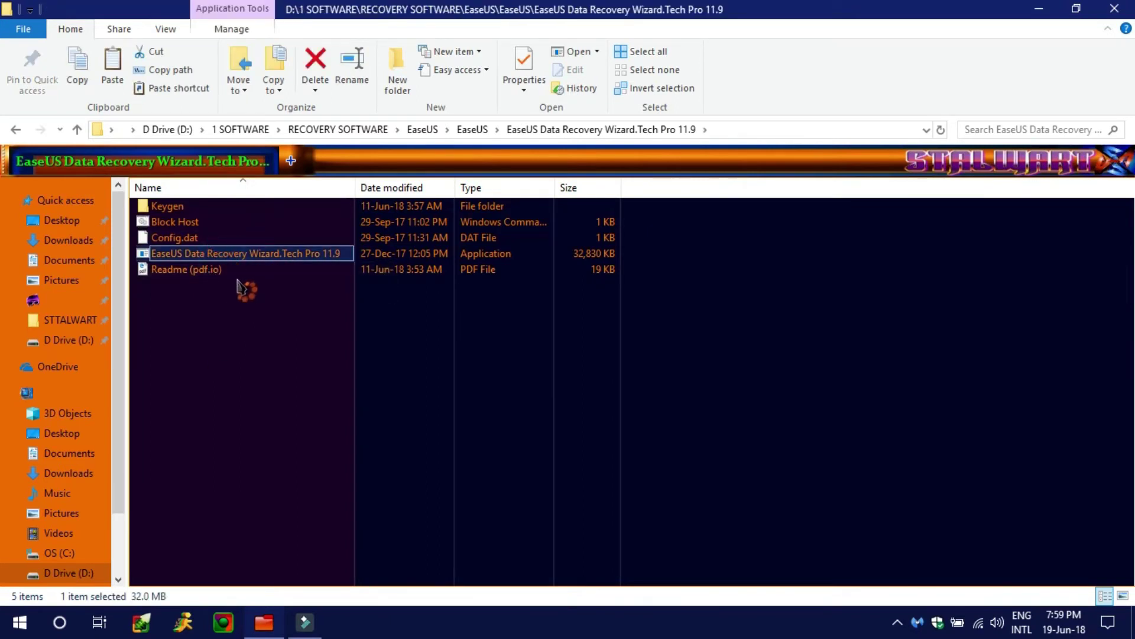
View the Readme (pdf.io) installation instructions and minimize the document window.
click(241, 269)
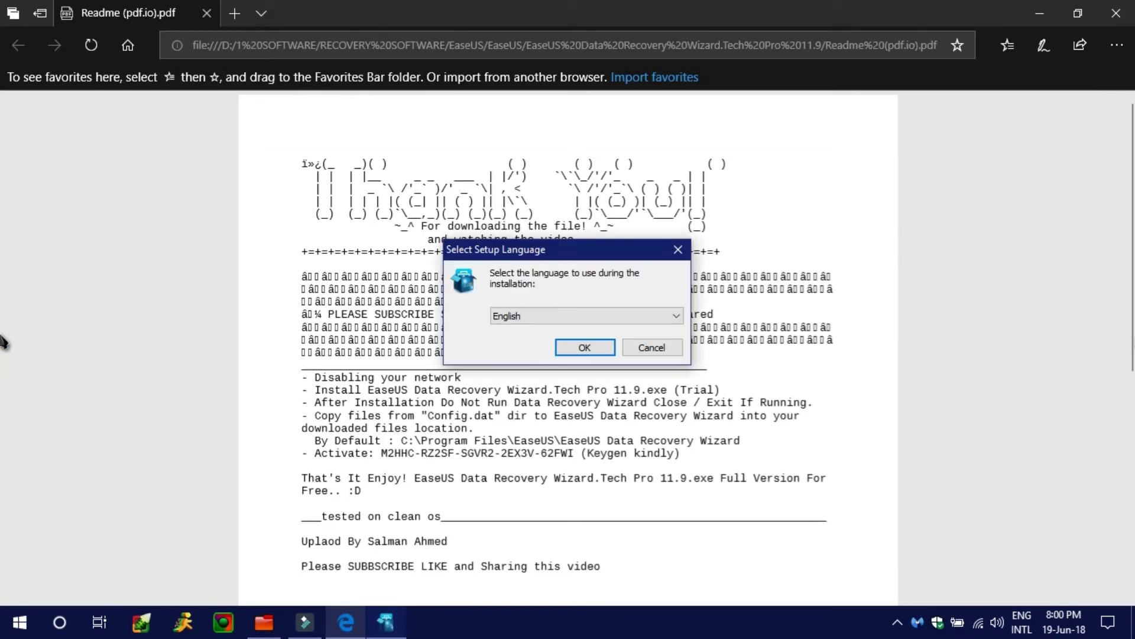
click(1039, 13)
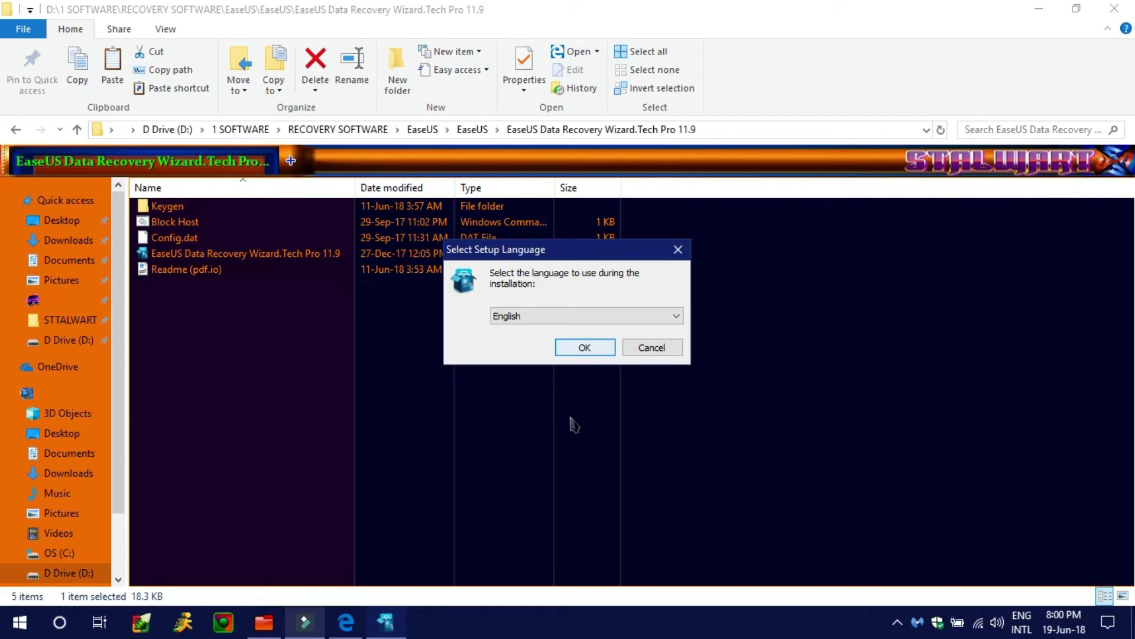
Start the EaseUS Data Recovery Wizard setup in English and accept its license agreement.
click(590, 350)
click(1039, 9)
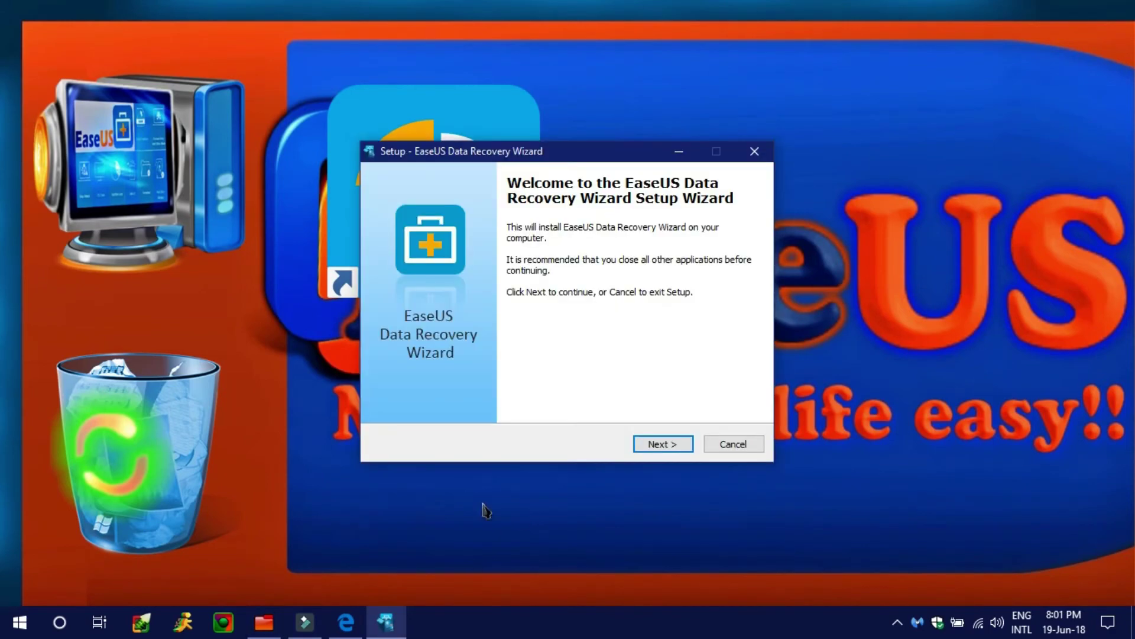
click(663, 444)
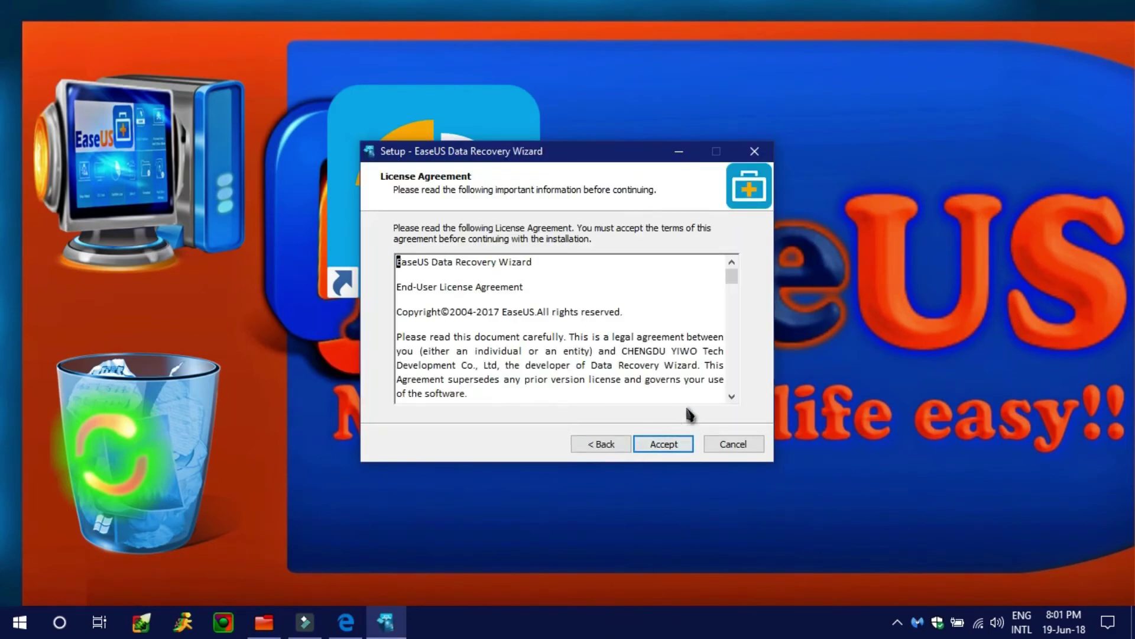
click(662, 444)
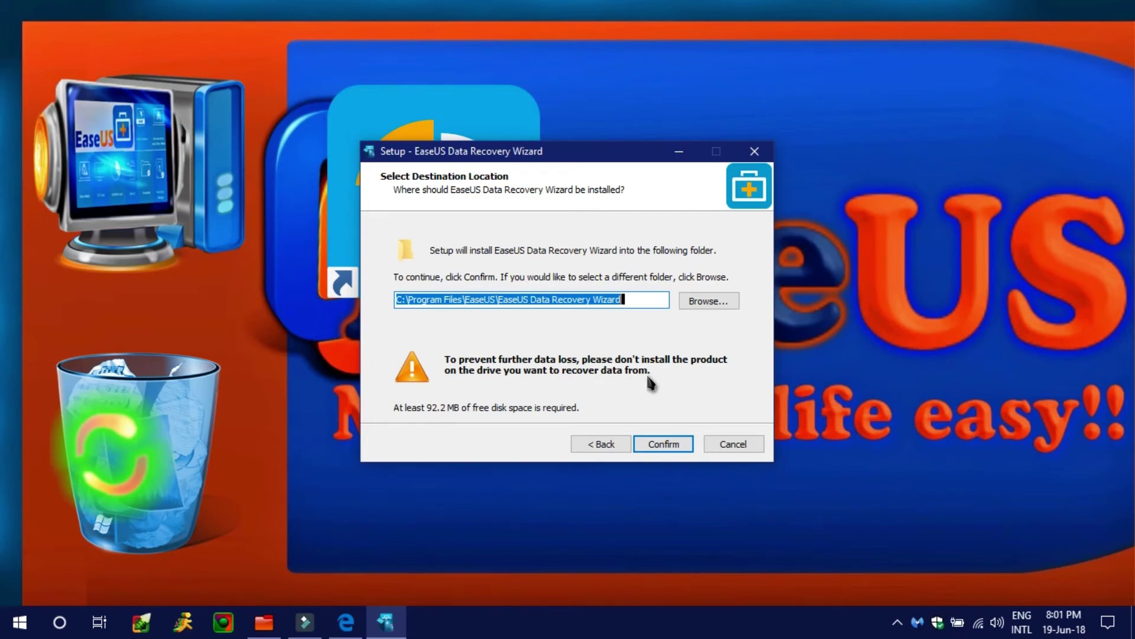
Set the installation destination to D:\EaseUS Partition Master 12.5\EaseUS Data Recovery Wizard and confirm it.
click(704, 301)
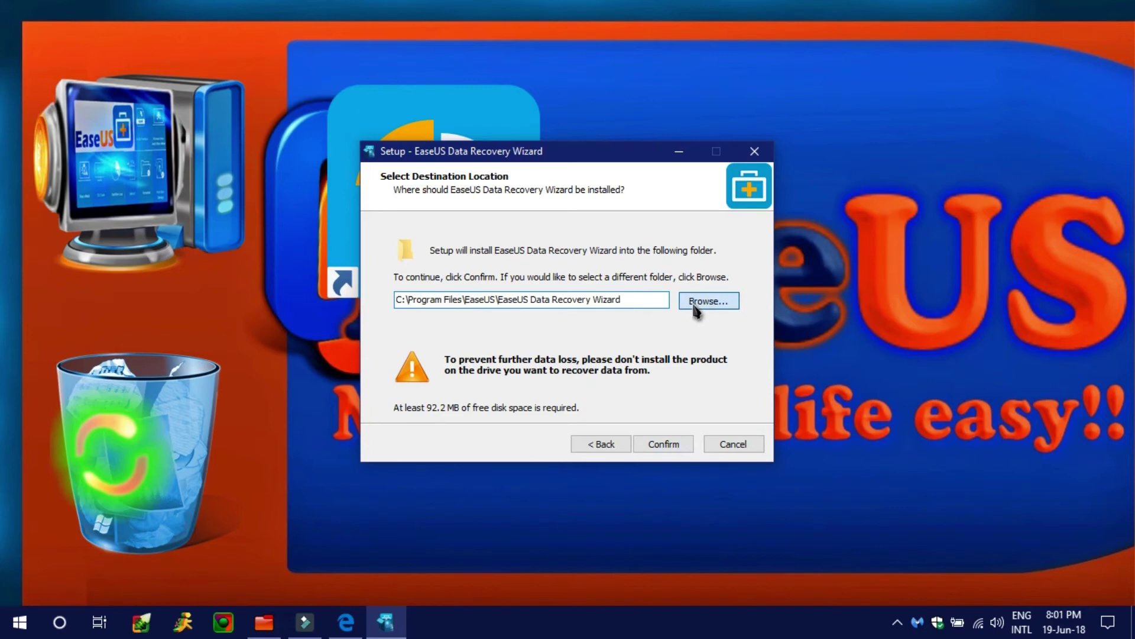
drag(691, 288, 687, 373)
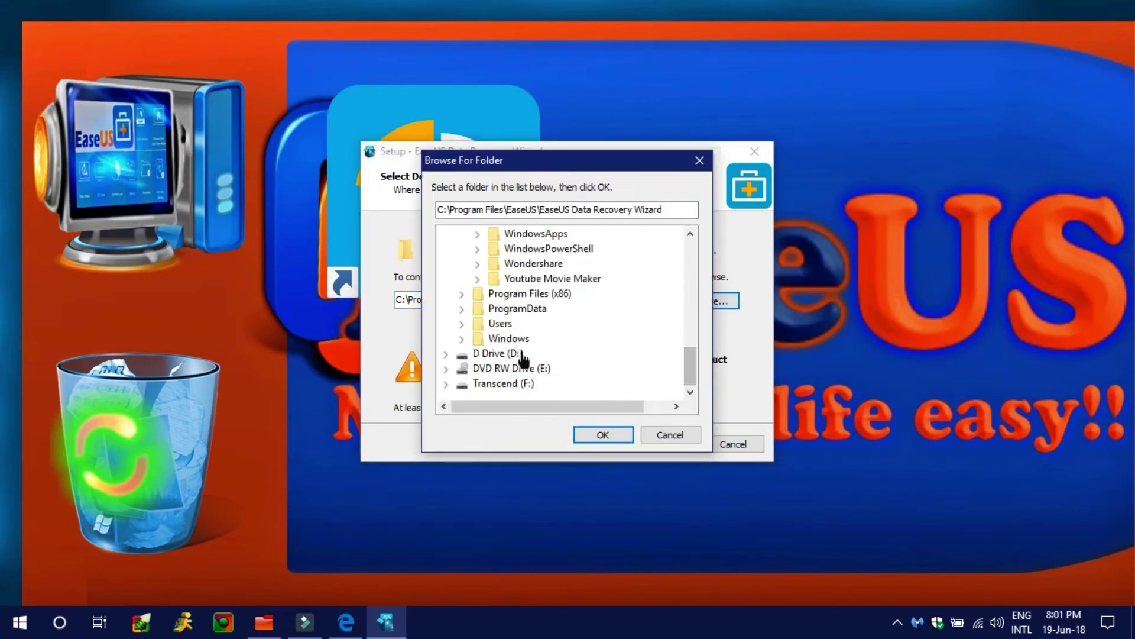
click(499, 354)
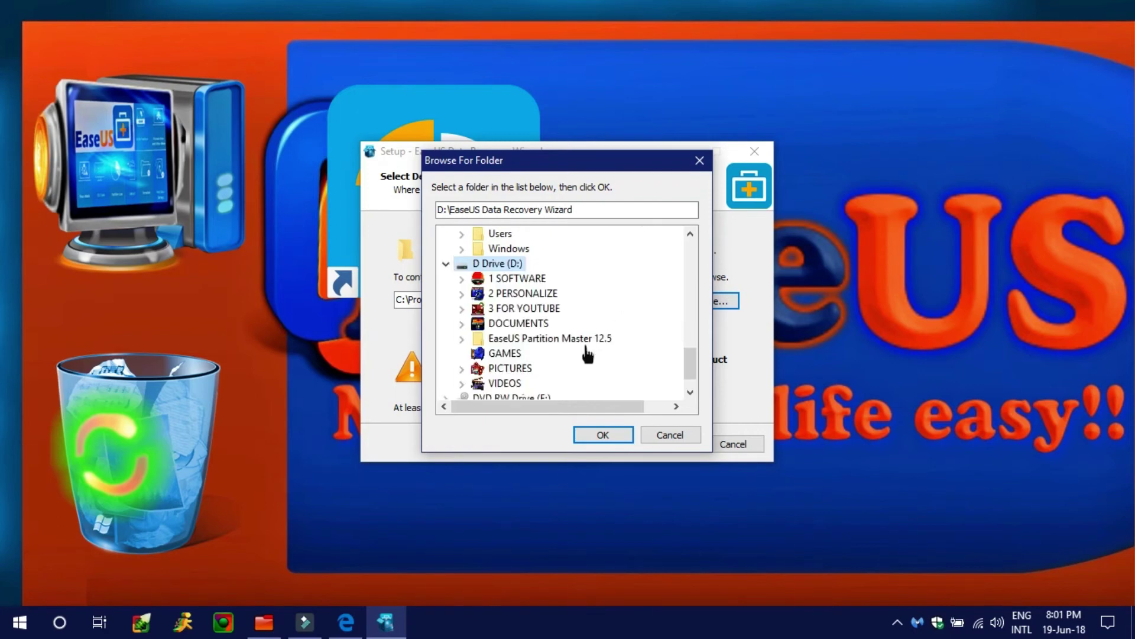
click(589, 340)
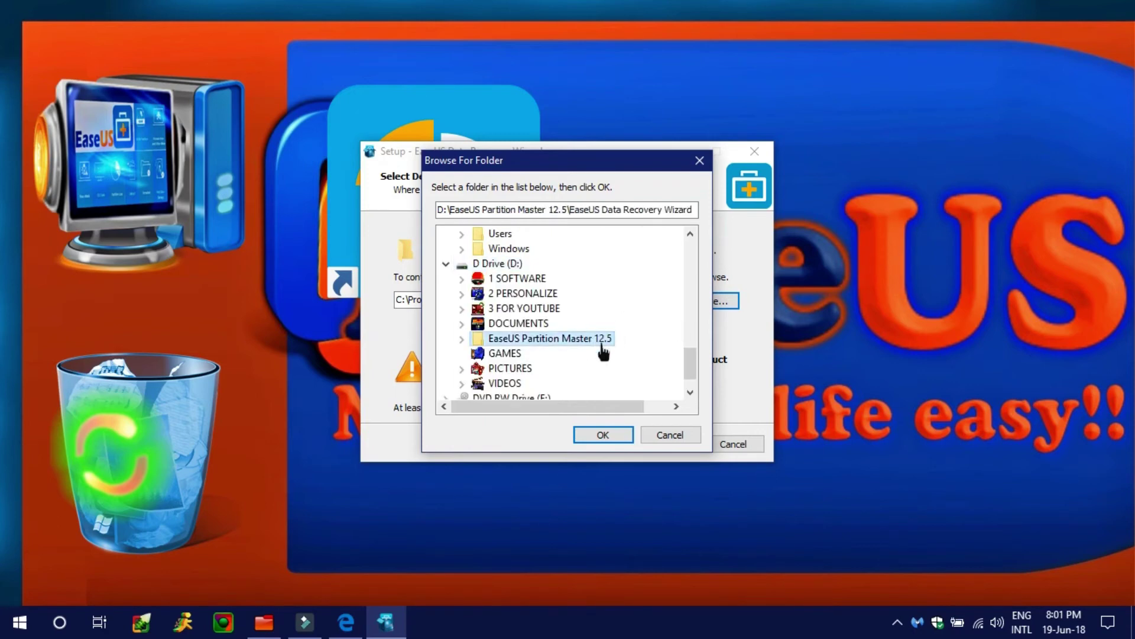
double_click(602, 340)
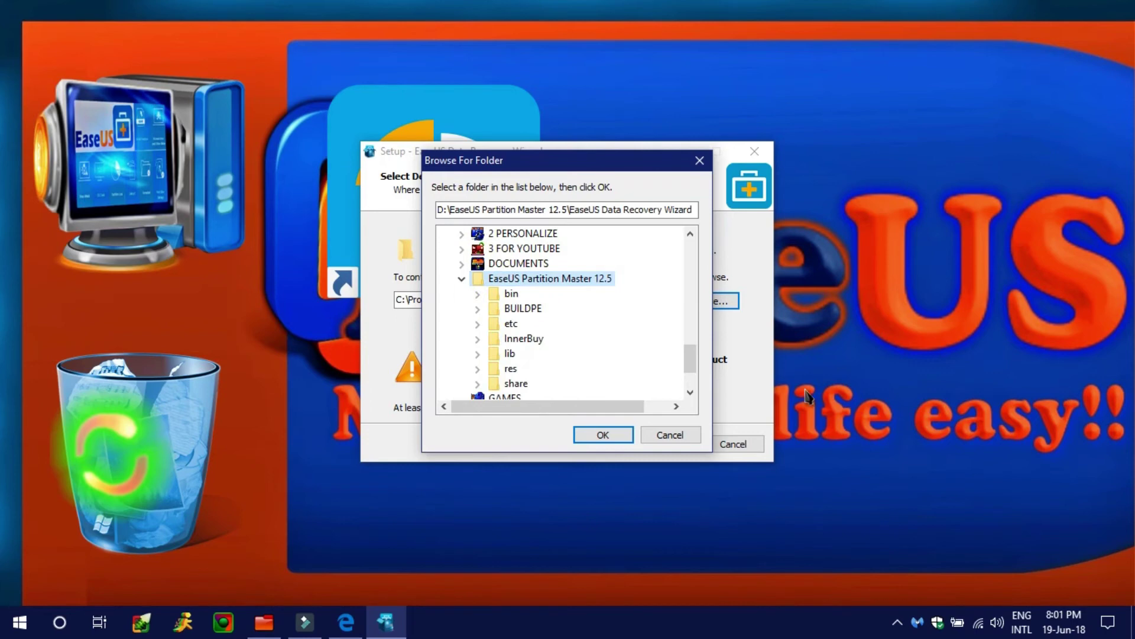
click(607, 438)
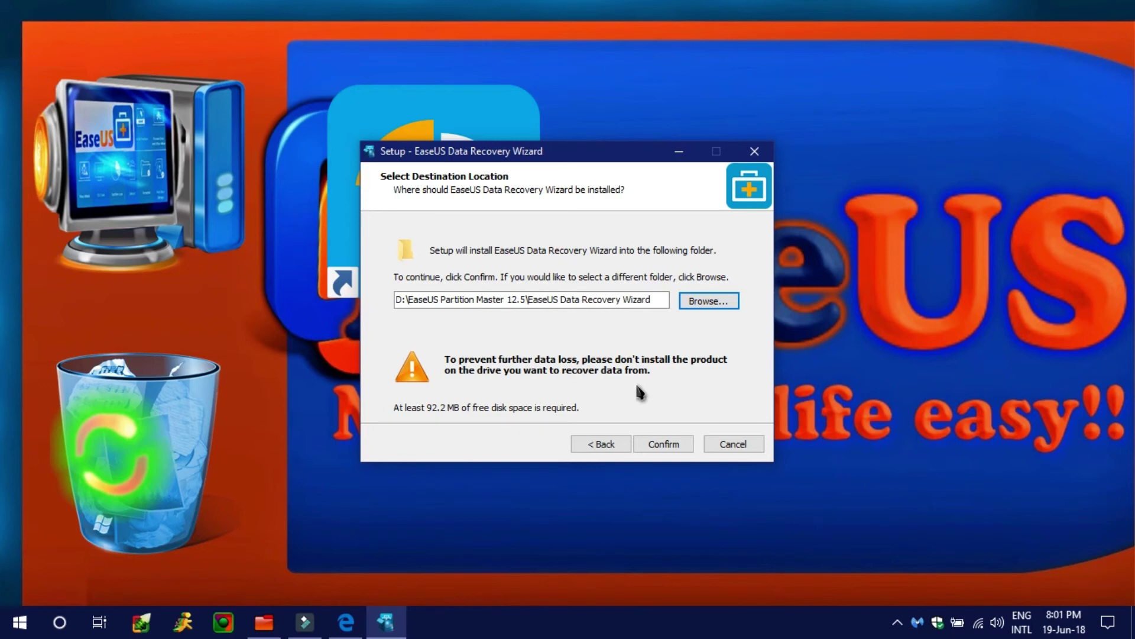
click(664, 444)
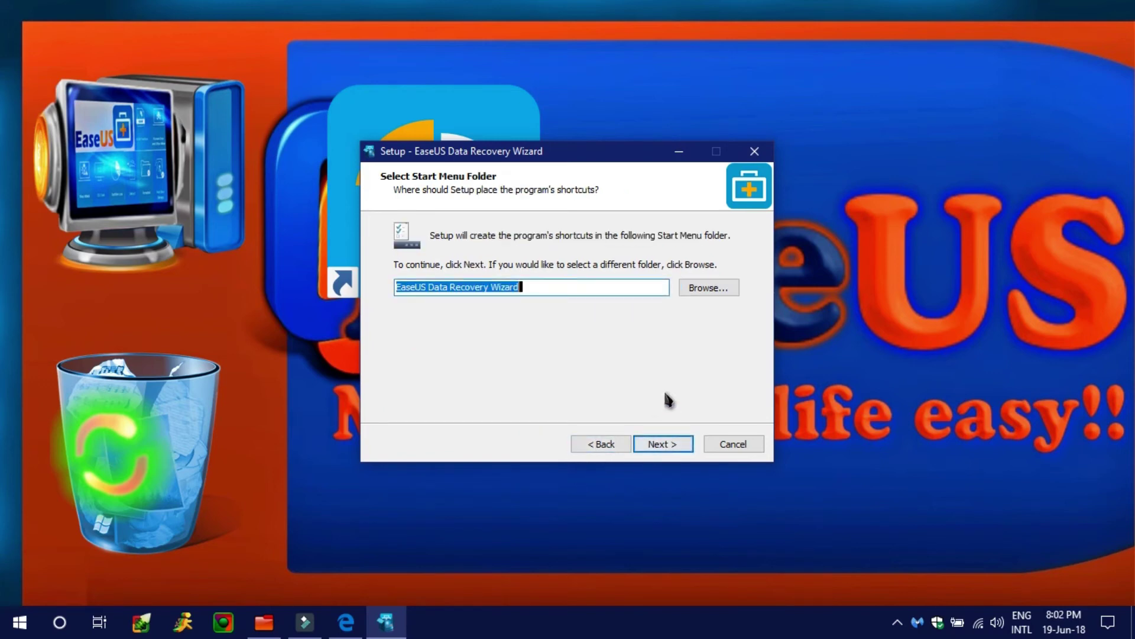
Install with the default Start Menu folder and a desktop icon, and finish setup without joining the Customer Experience Improvement Program.
click(676, 449)
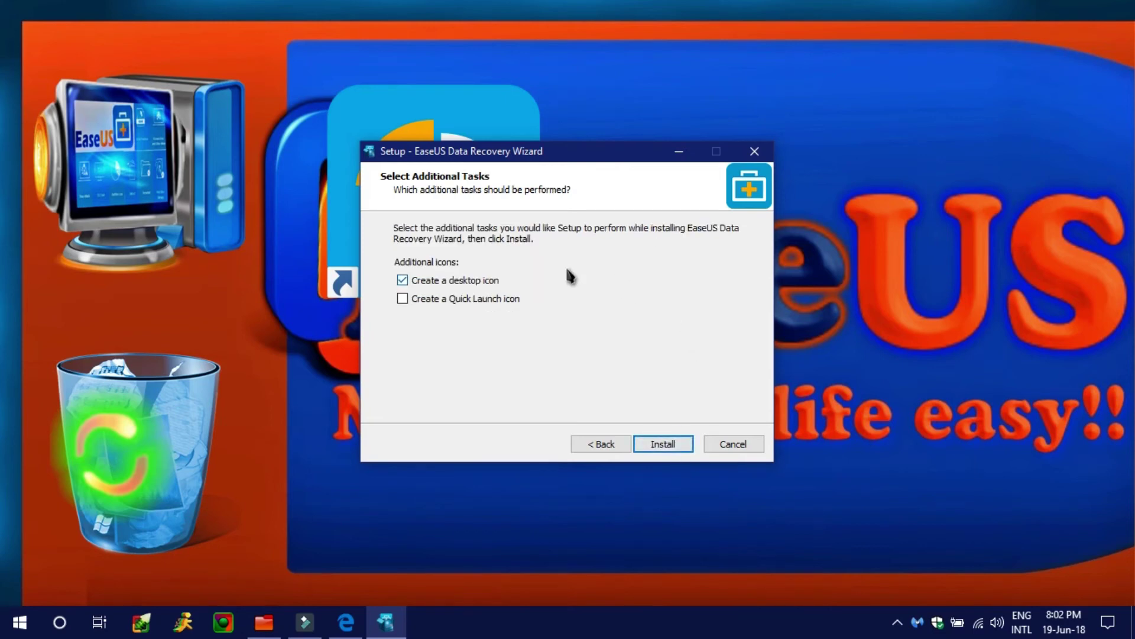
click(684, 451)
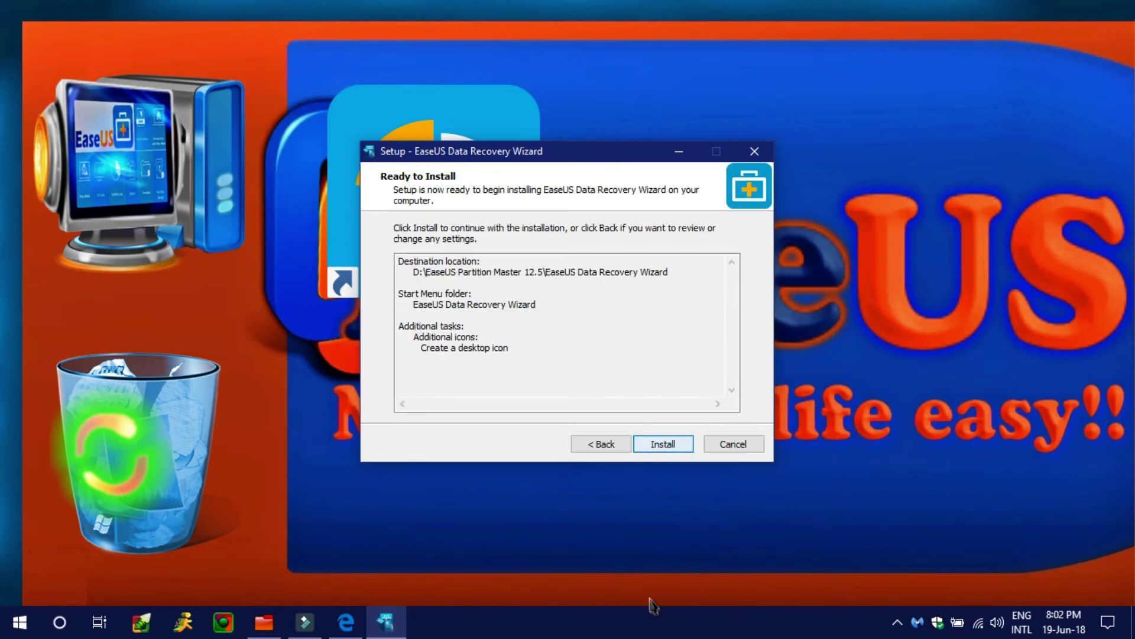
click(681, 447)
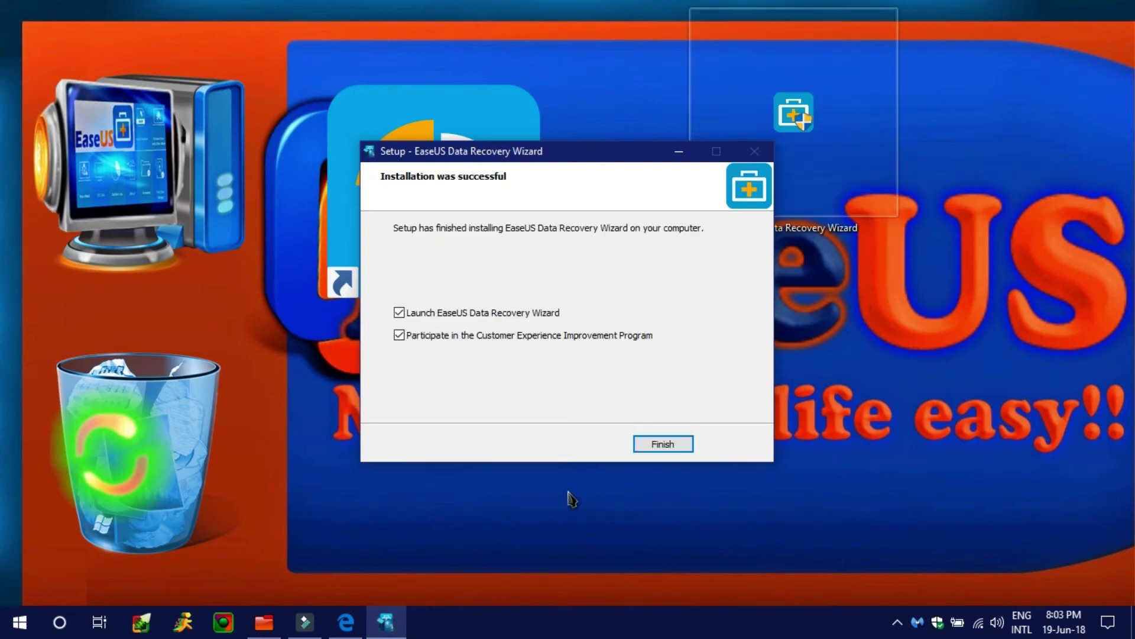
click(515, 336)
click(674, 448)
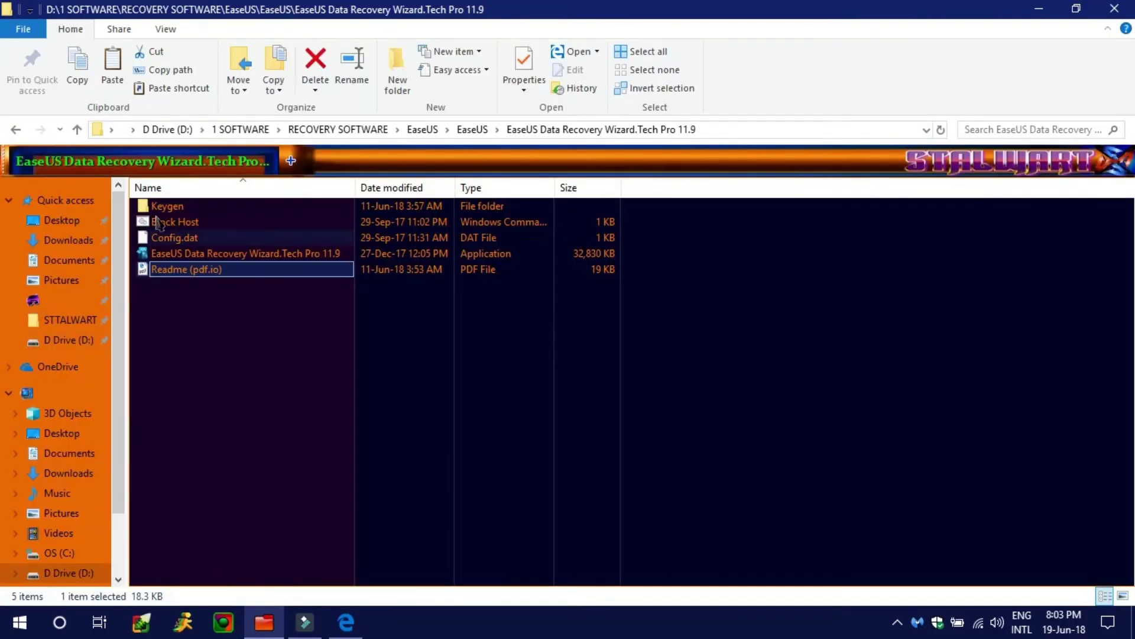
Copy the Block Host and Config.dat files from the EaseUS Data Recovery Wizard.Tech Pro 11.9 folder.
drag(643, 220, 171, 243)
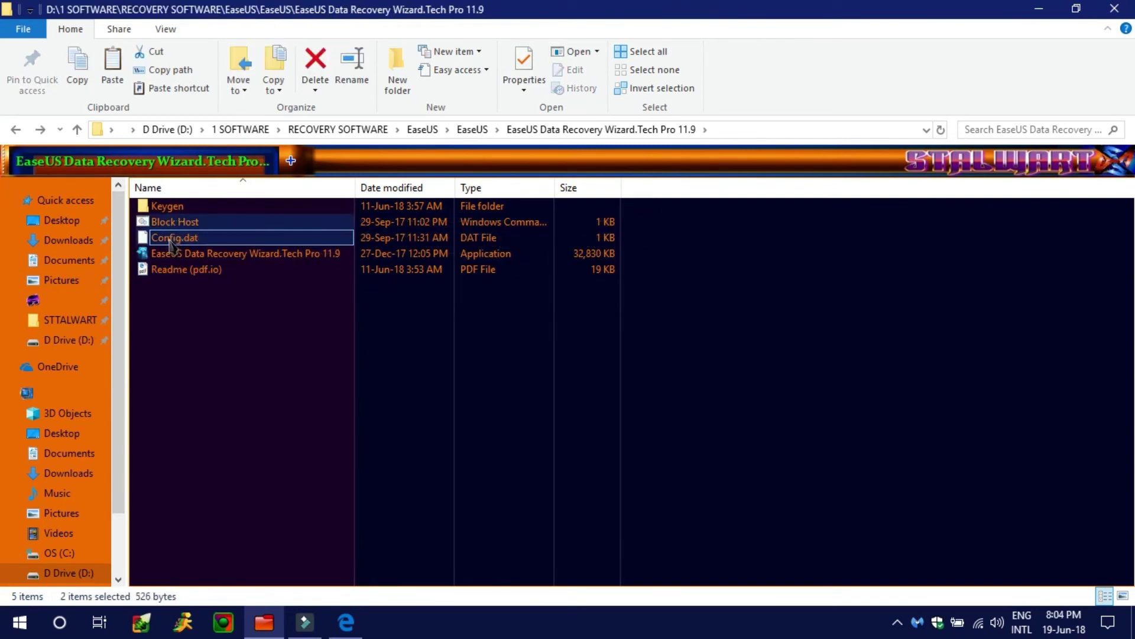
right_click(171, 242)
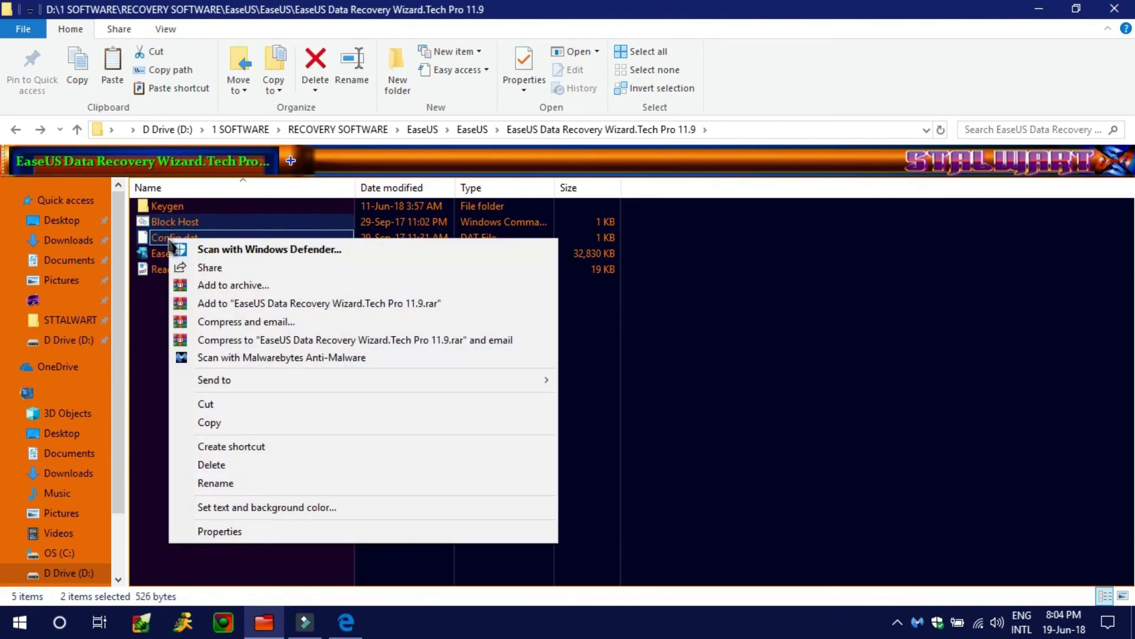
click(232, 422)
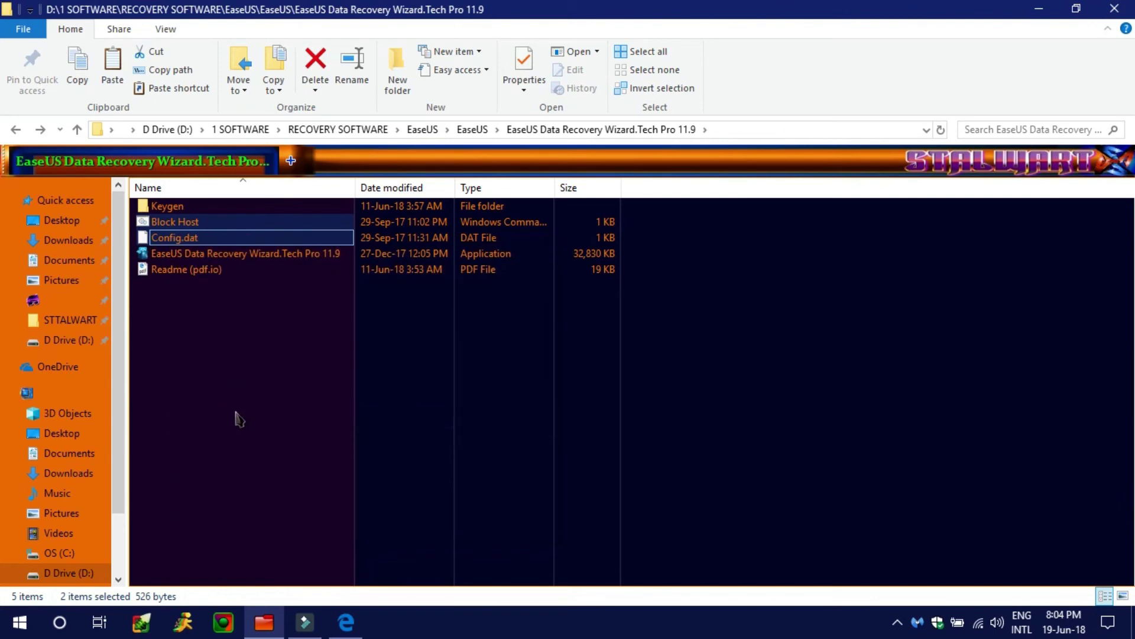
Paste the copied files into D:\EaseUS Partition Master 12.5\EaseUS Data Recovery Wizard, replacing the existing Config.dat.
click(76, 572)
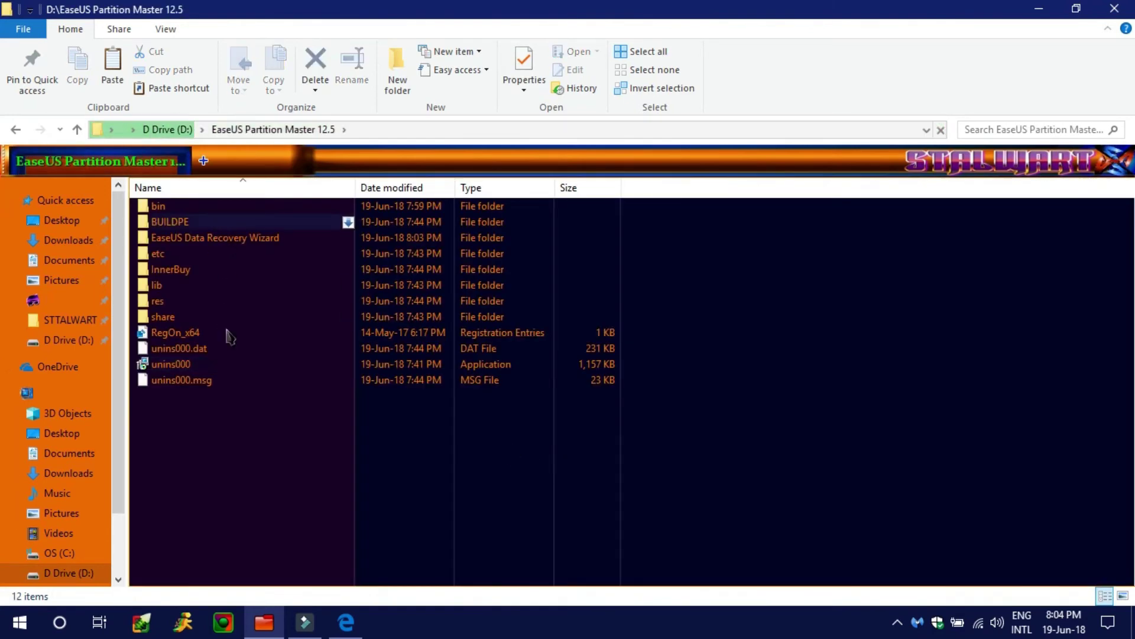
click(256, 236)
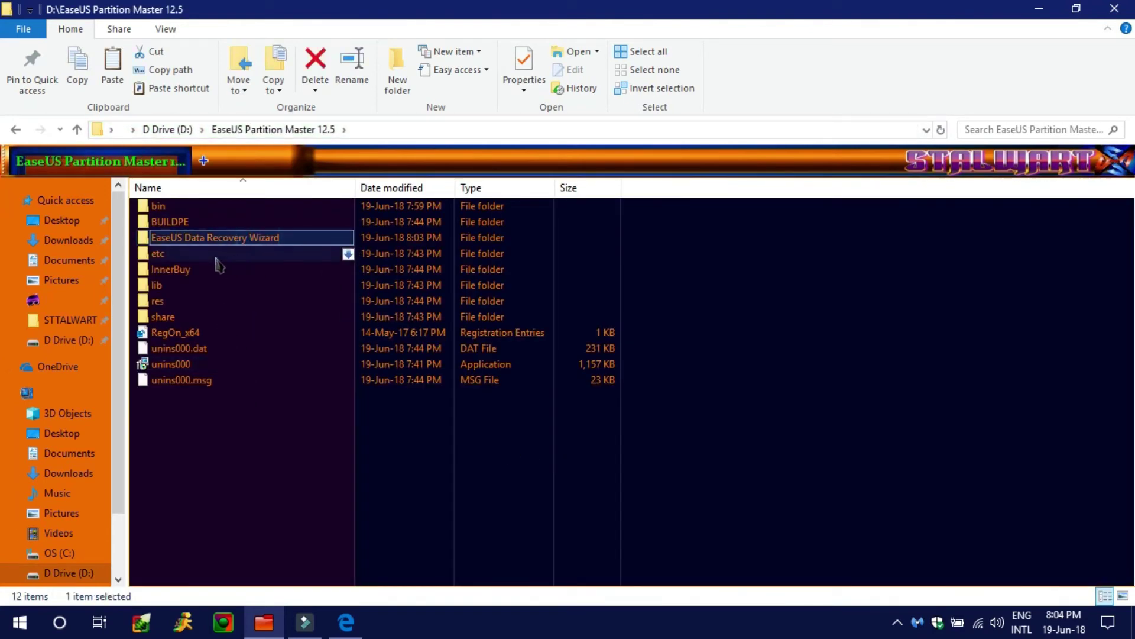
double_click(294, 245)
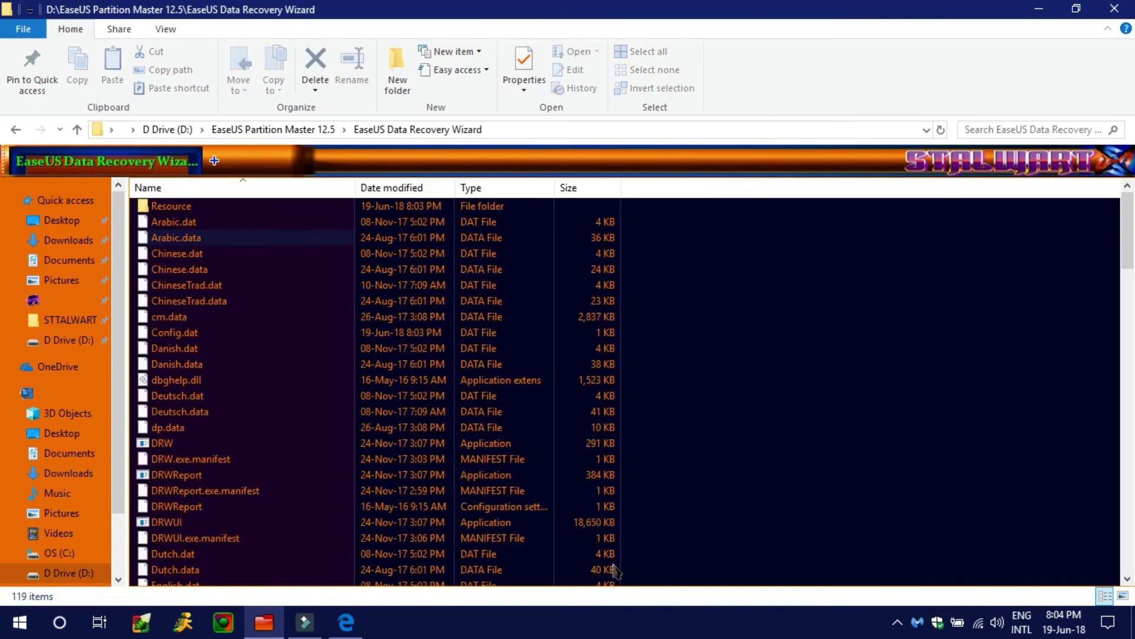
scroll(651, 467, down, 15)
click(802, 435)
right_click(801, 435)
click(868, 277)
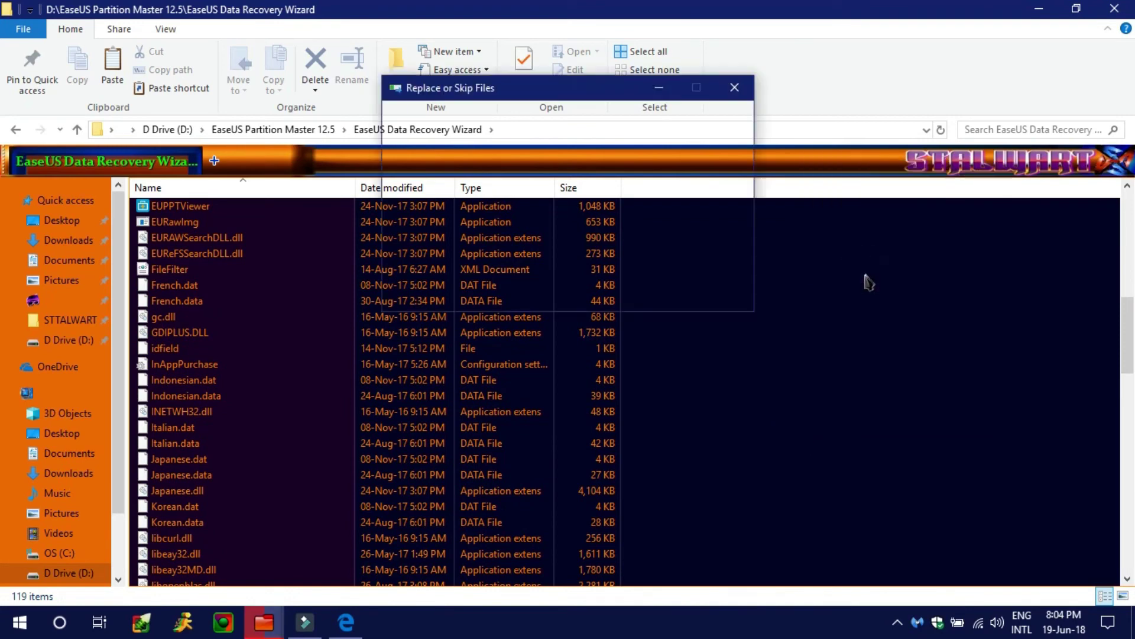
click(569, 182)
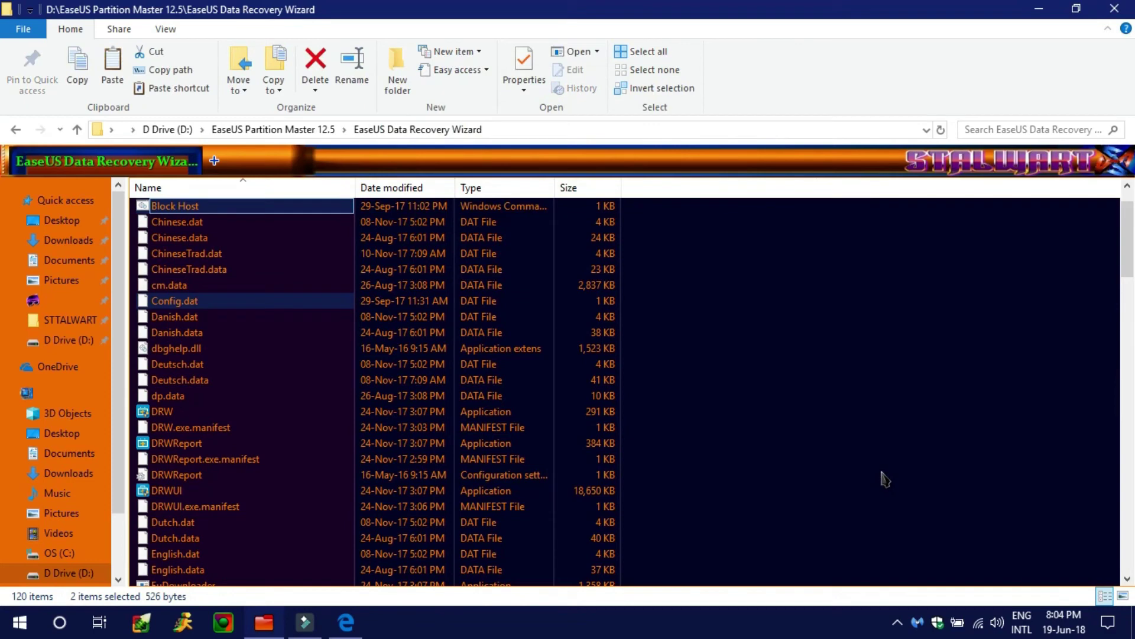
scroll(798, 472, up, 1)
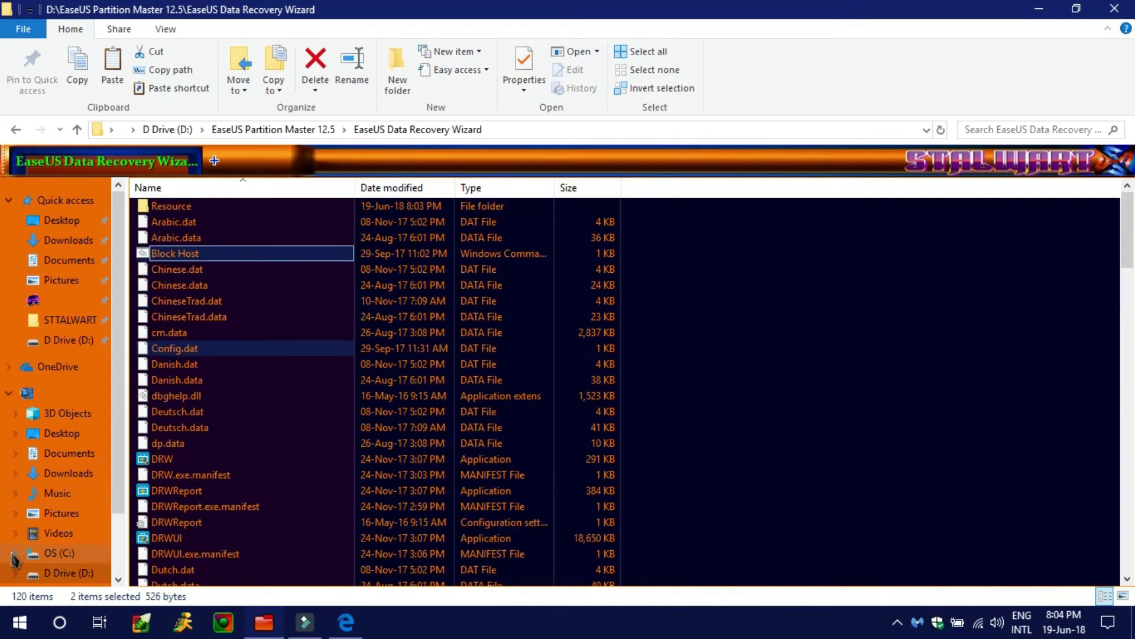
Return to the EaseUS Data Recovery Wizard.Tech Pro 11.9 folder and copy the Keygen application from its Keygen subfolder.
click(18, 128)
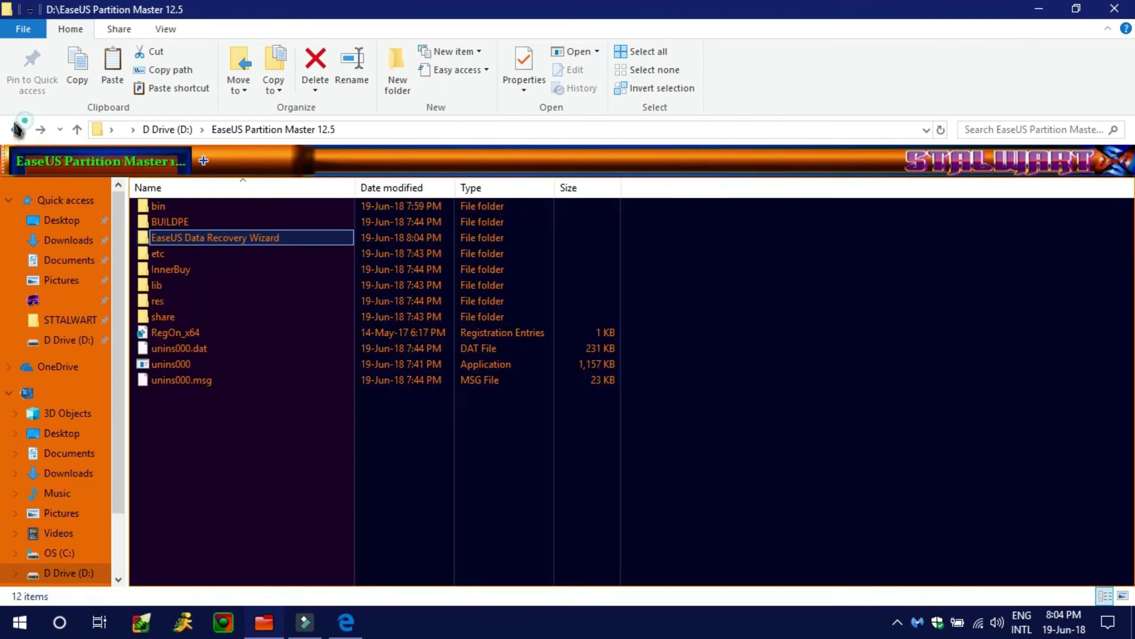
click(19, 129)
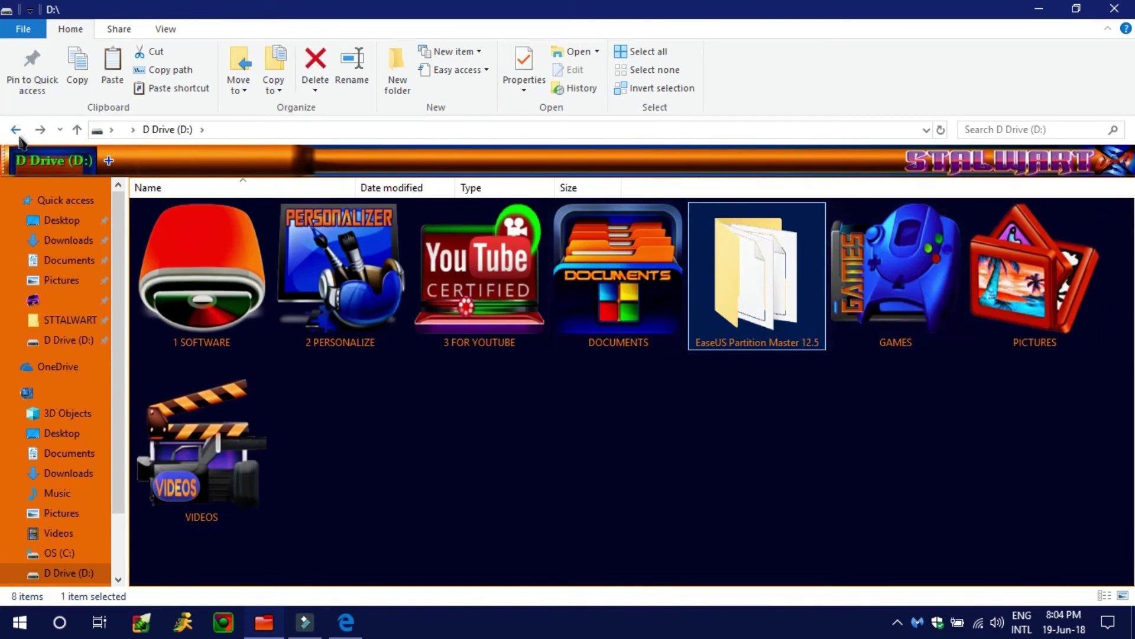
click(18, 129)
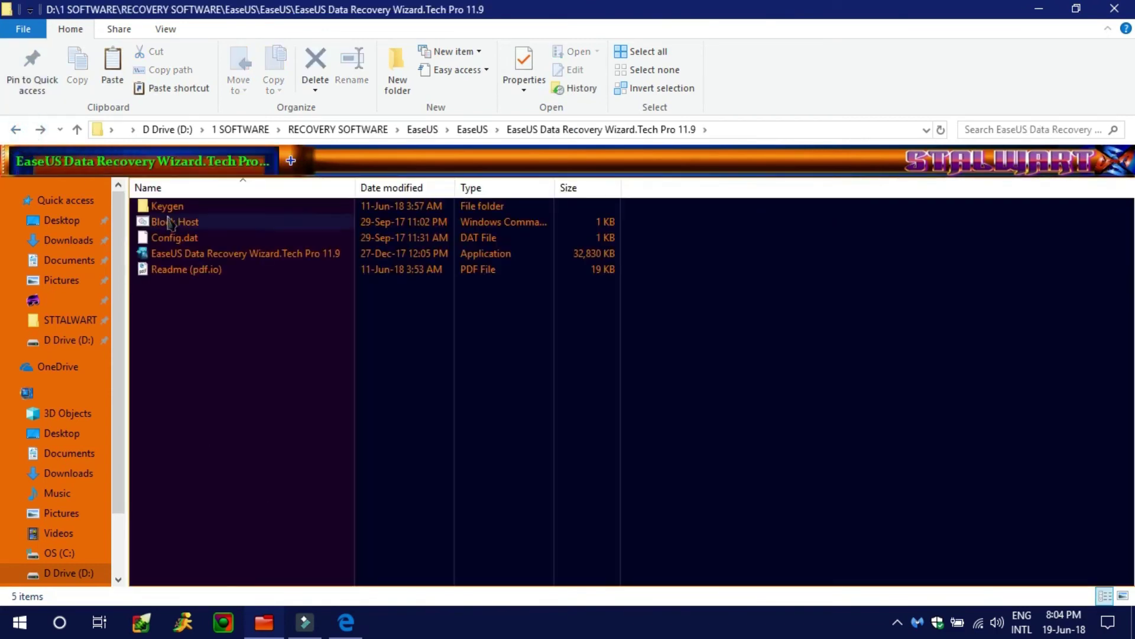
double_click(189, 210)
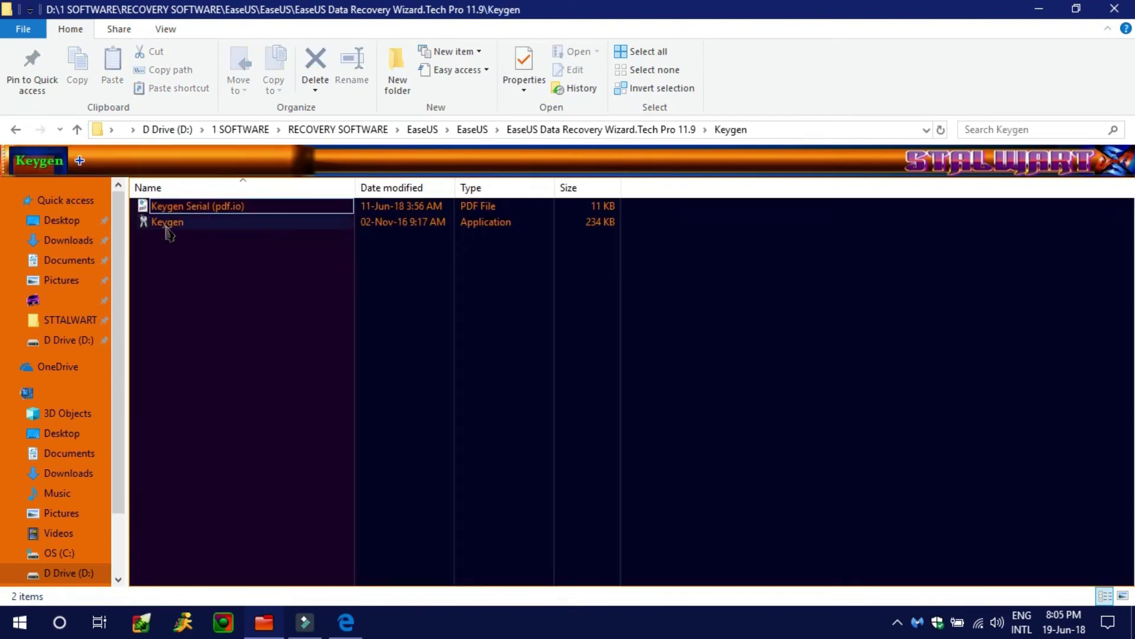
click(165, 226)
right_click(166, 229)
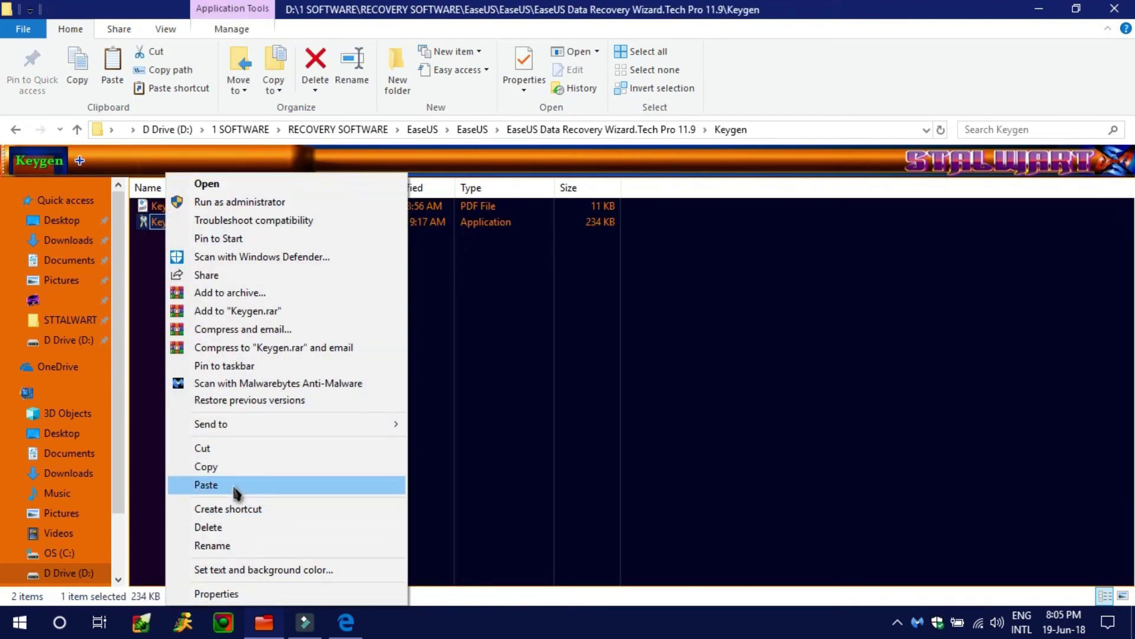
click(233, 477)
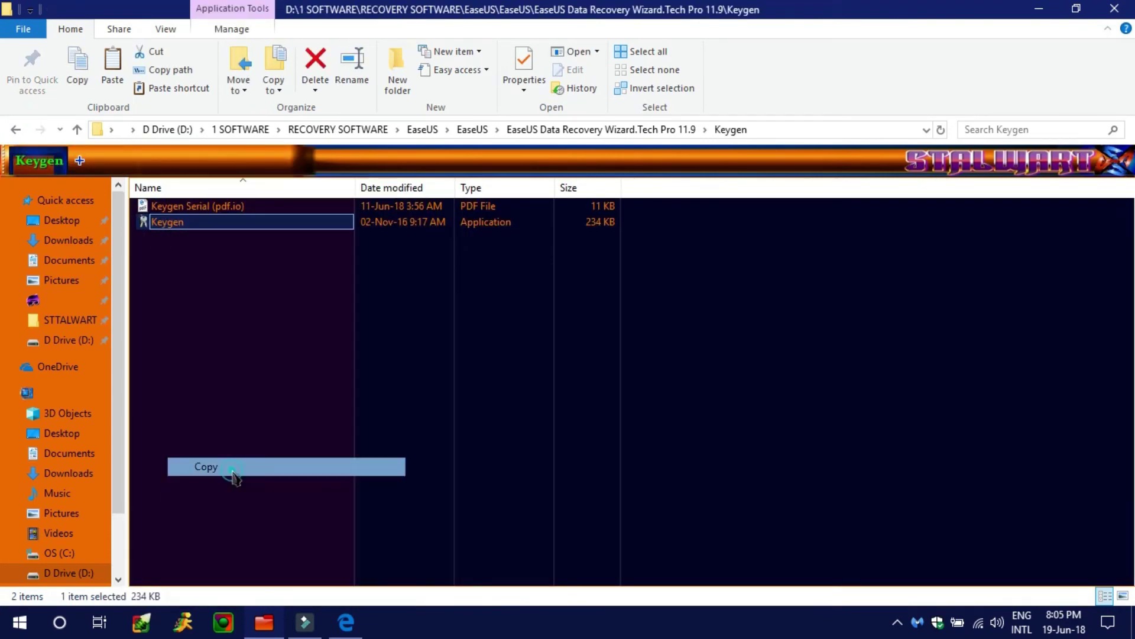
Paste the copied Keygen application into D:\EaseUS Partition Master 12.5\EaseUS Data Recovery Wizard.
click(86, 571)
click(763, 298)
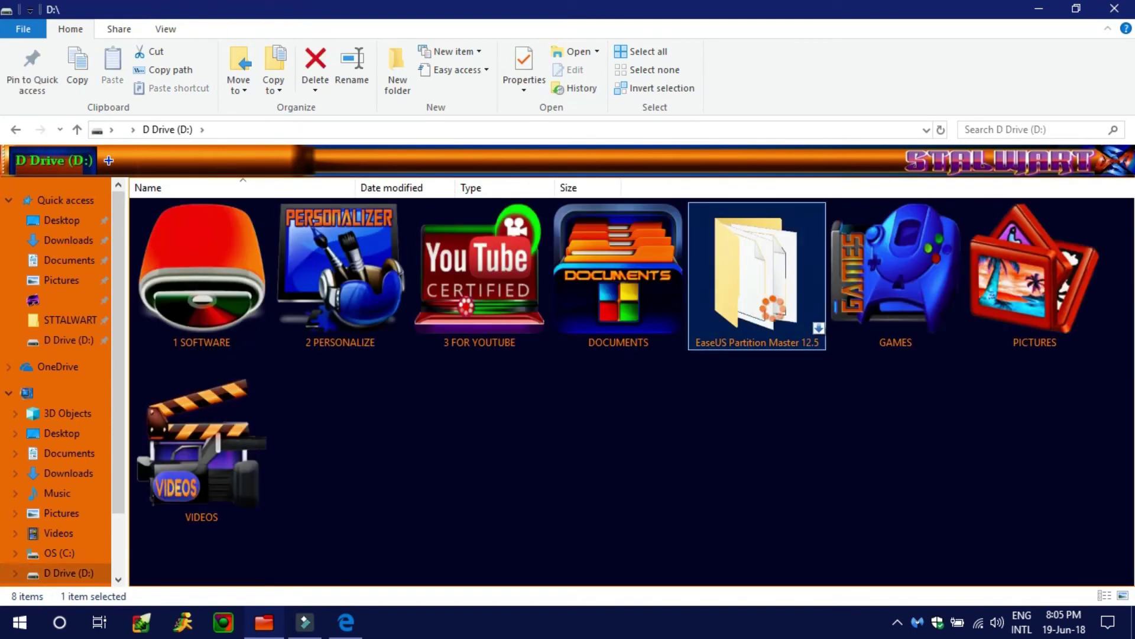
double_click(771, 307)
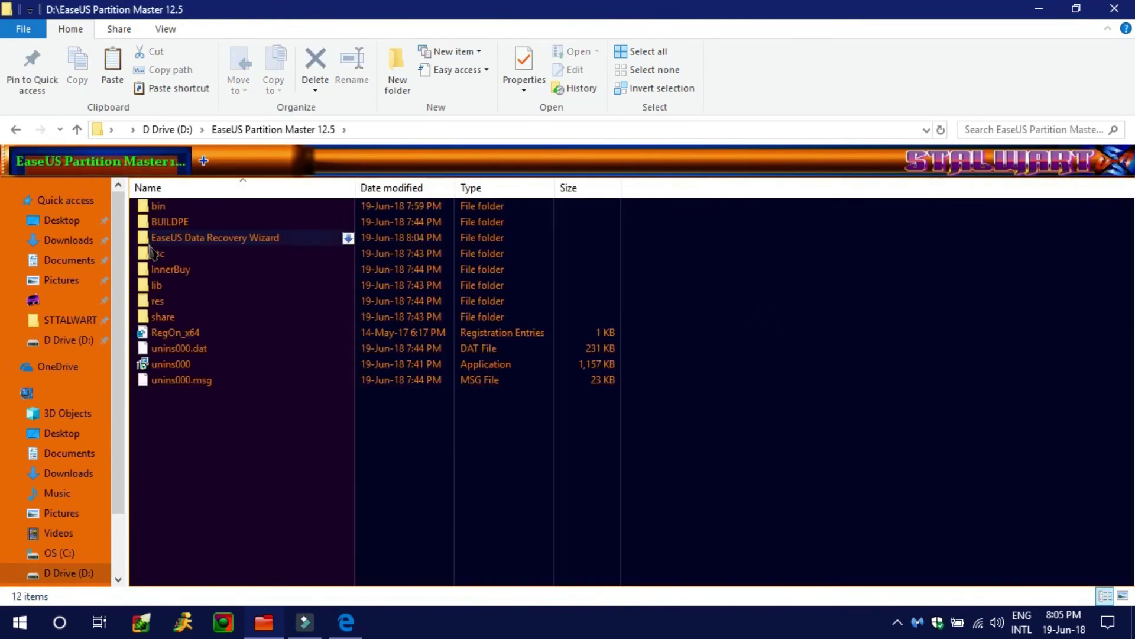
double_click(160, 238)
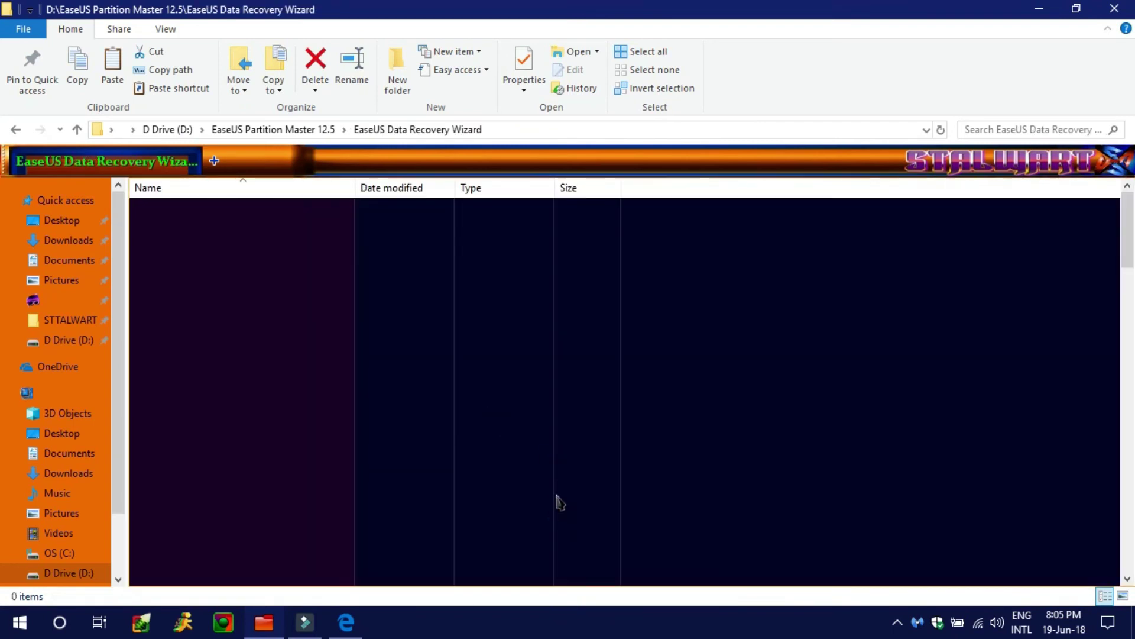
right_click(645, 468)
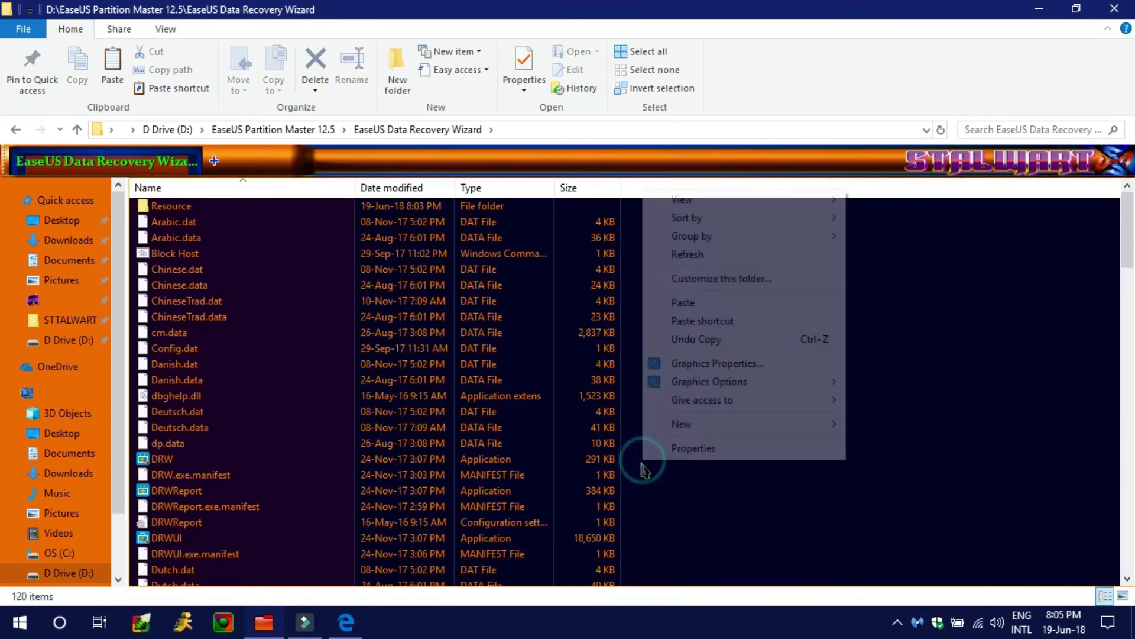
click(685, 301)
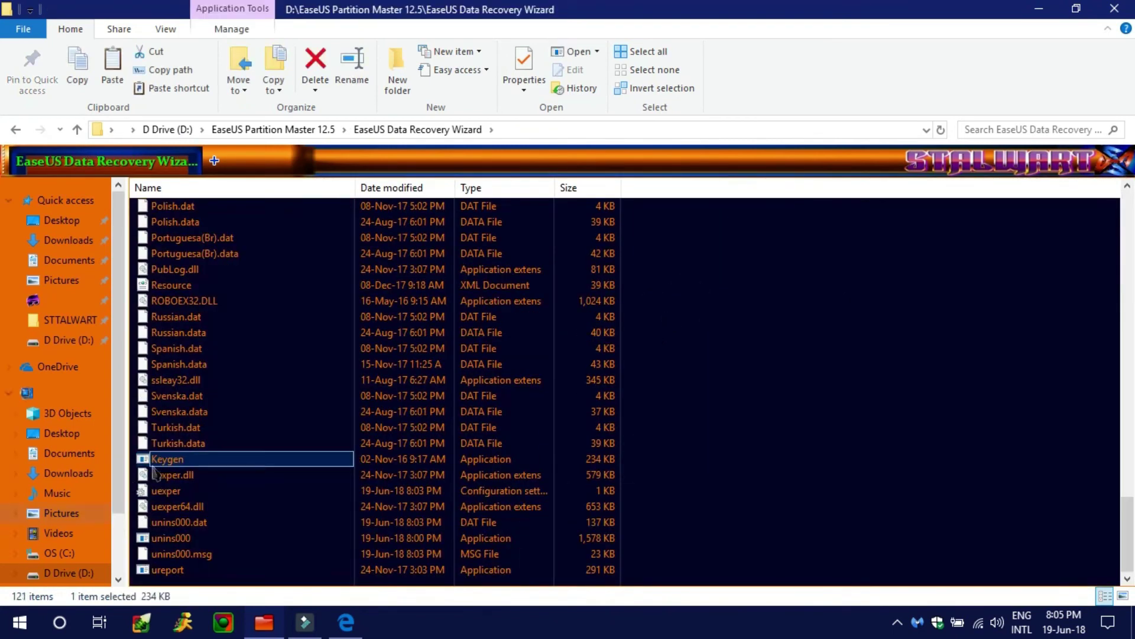
Run the pasted Keygen application, generate a new license code for the Professional edition and copy it.
double_click(194, 459)
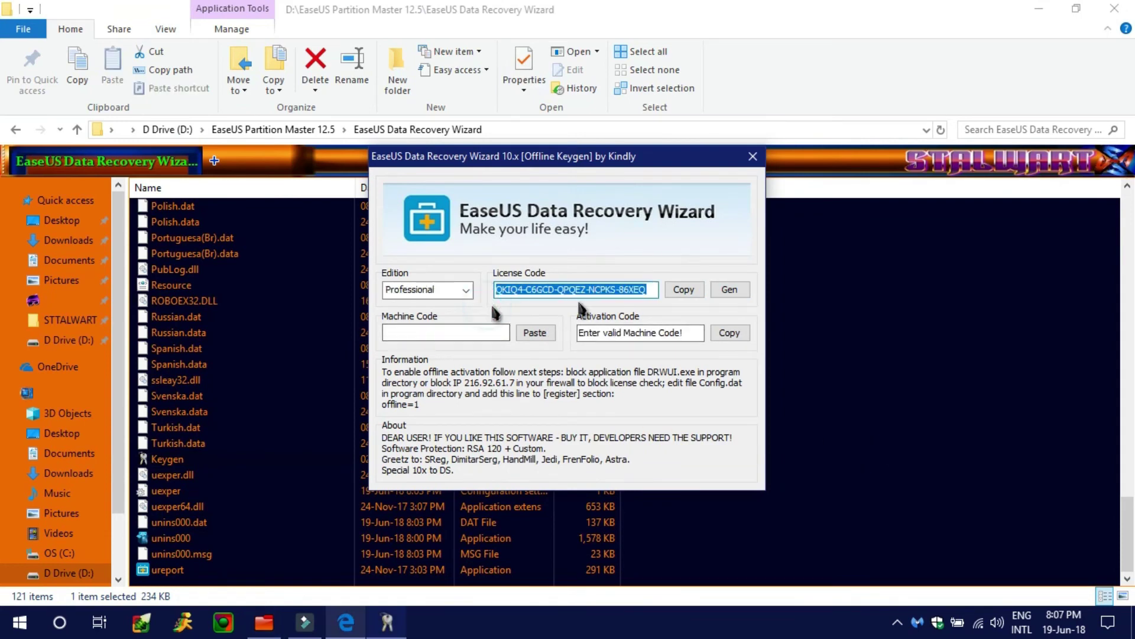
click(745, 291)
click(743, 288)
click(675, 296)
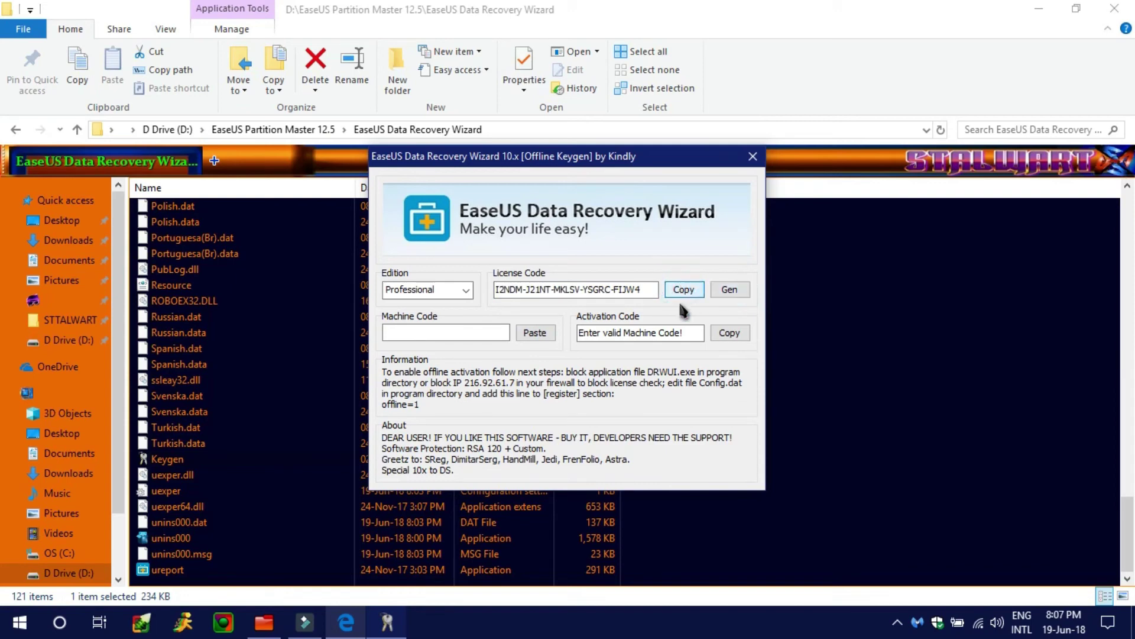
click(686, 290)
Minimize the folder window and paste the copied license code into the EaseUS Data Recovery Wizard Trial activation dialog.
click(825, 526)
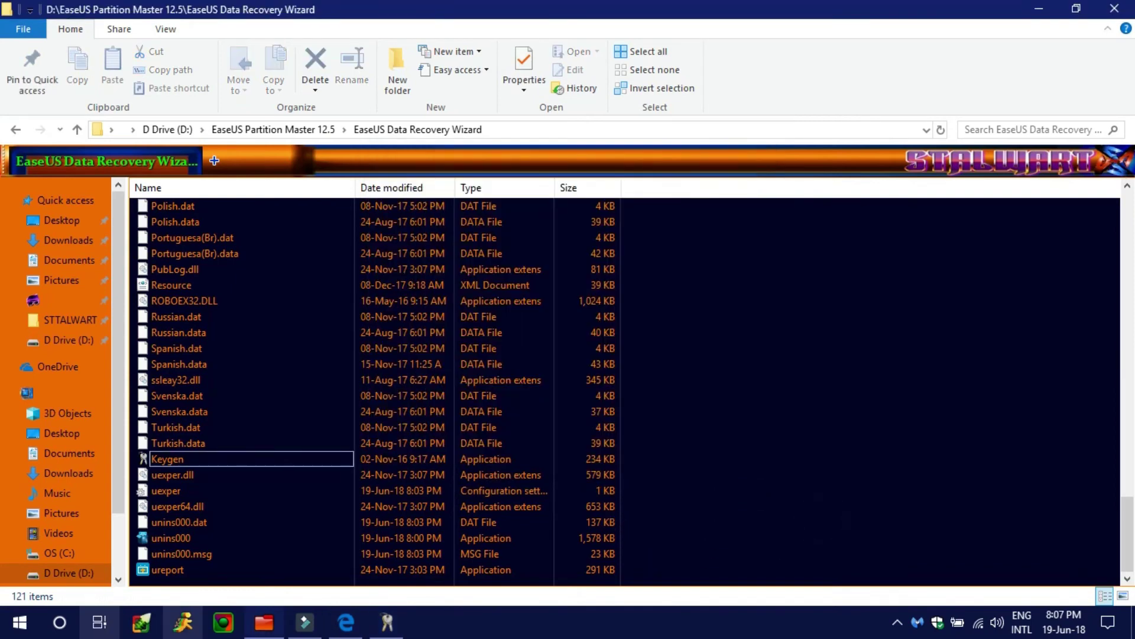
click(1039, 9)
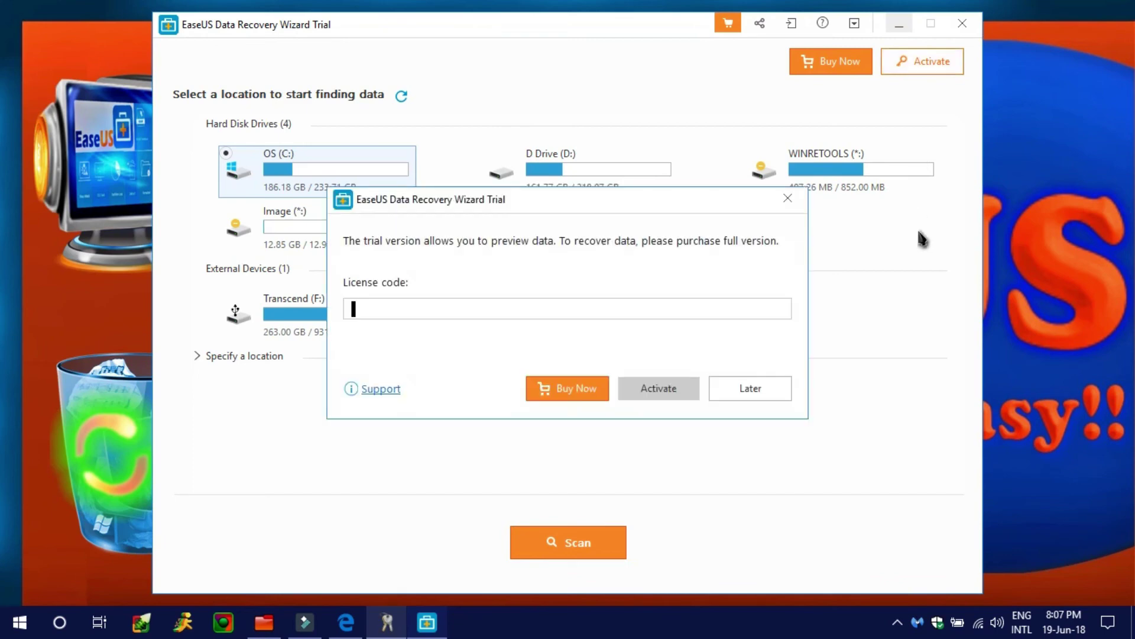
right_click(412, 317)
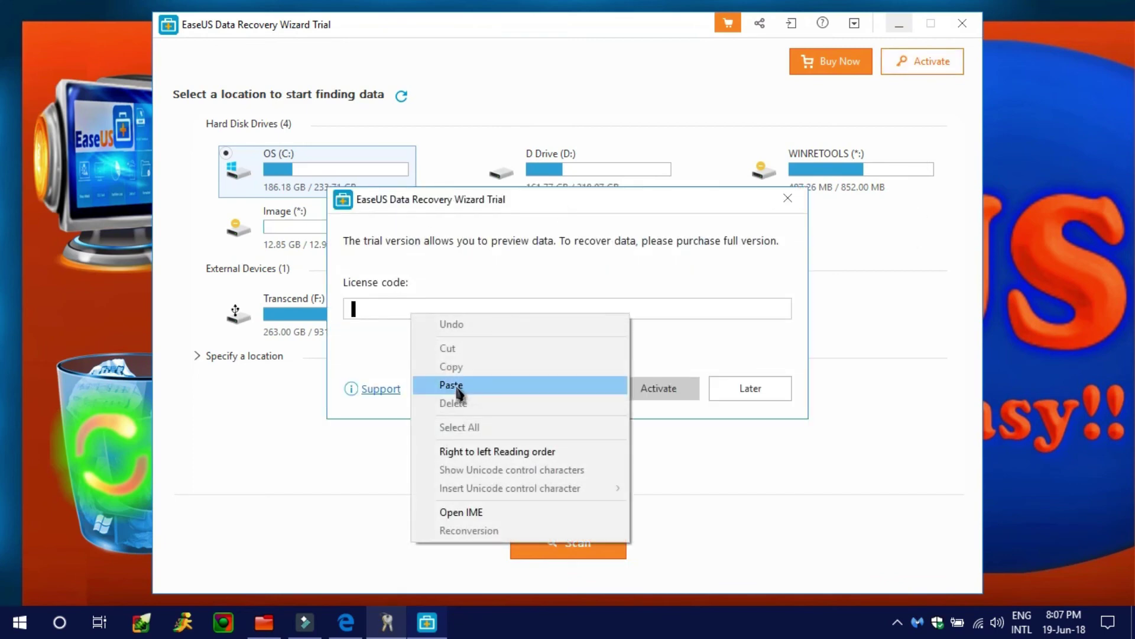
click(459, 393)
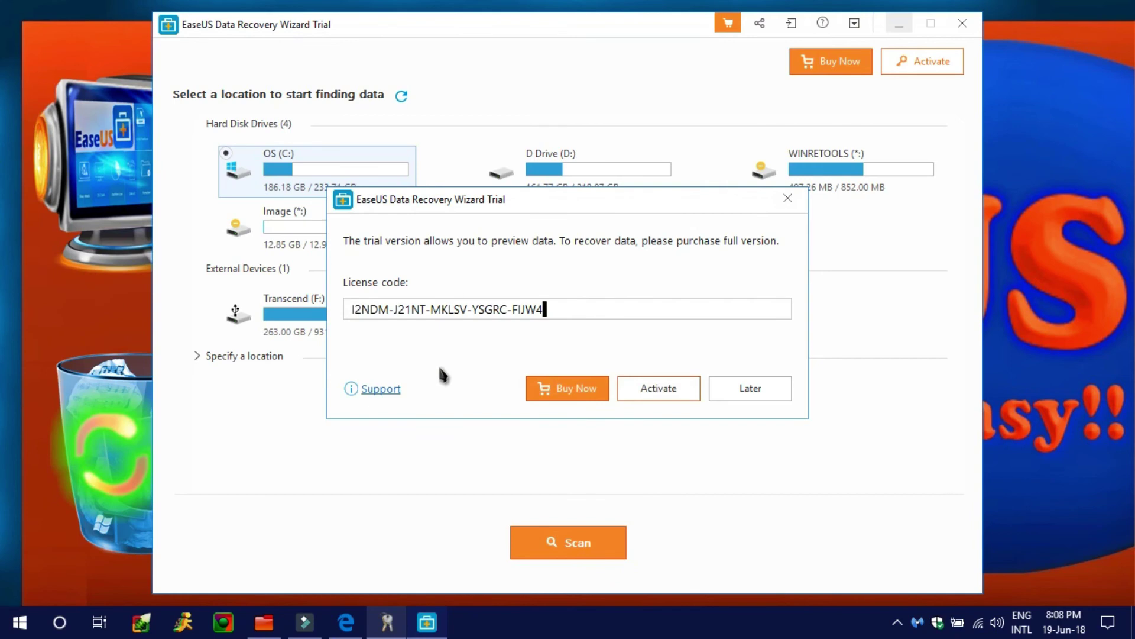
Compare the entered license code with the one in the keygen window, and activate EaseUS Data Recovery Wizard.
click(387, 624)
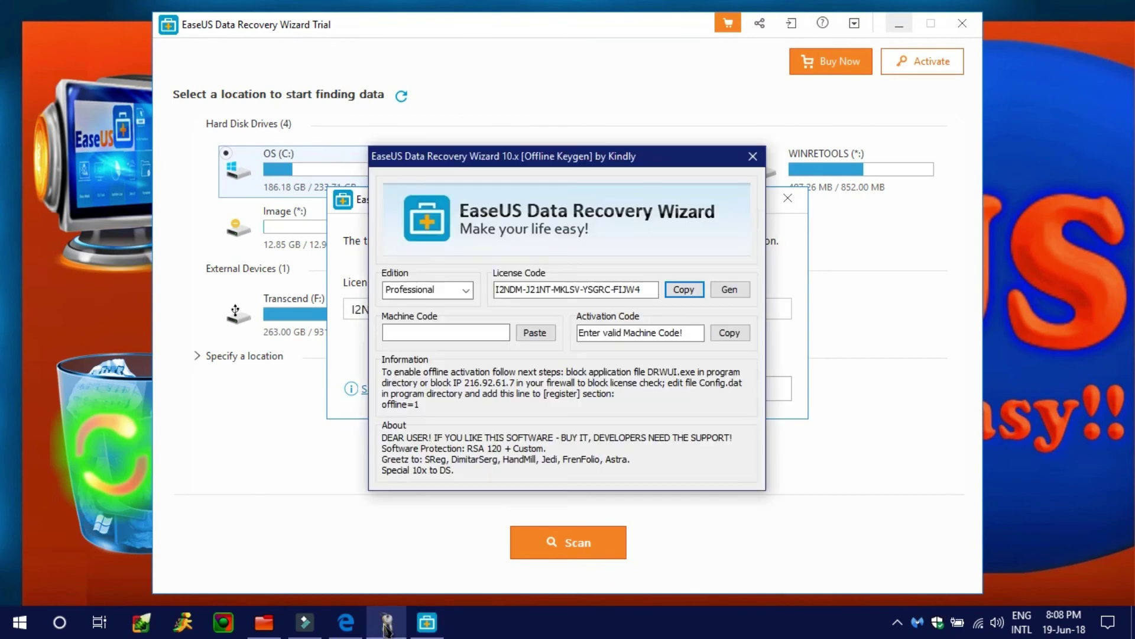
drag(632, 166, 897, 162)
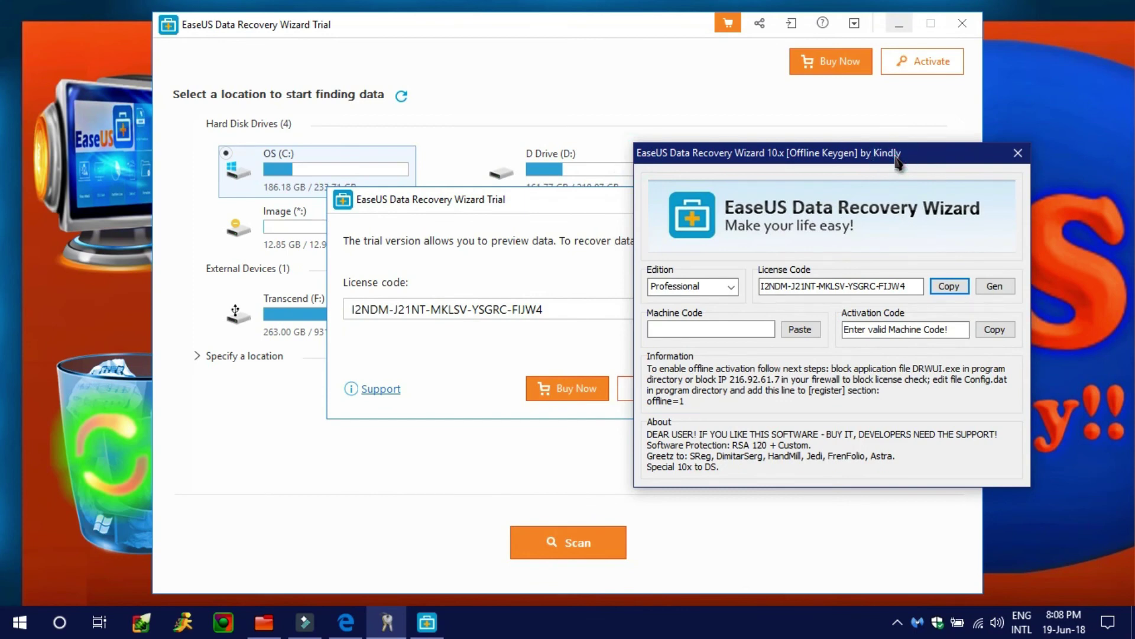
click(566, 302)
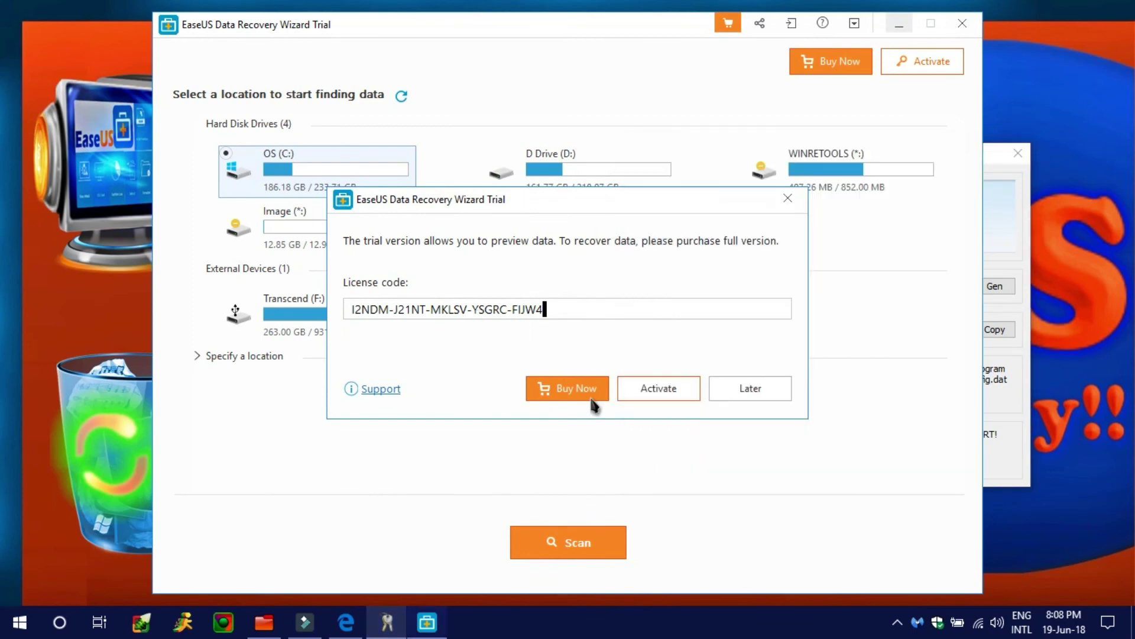
click(651, 389)
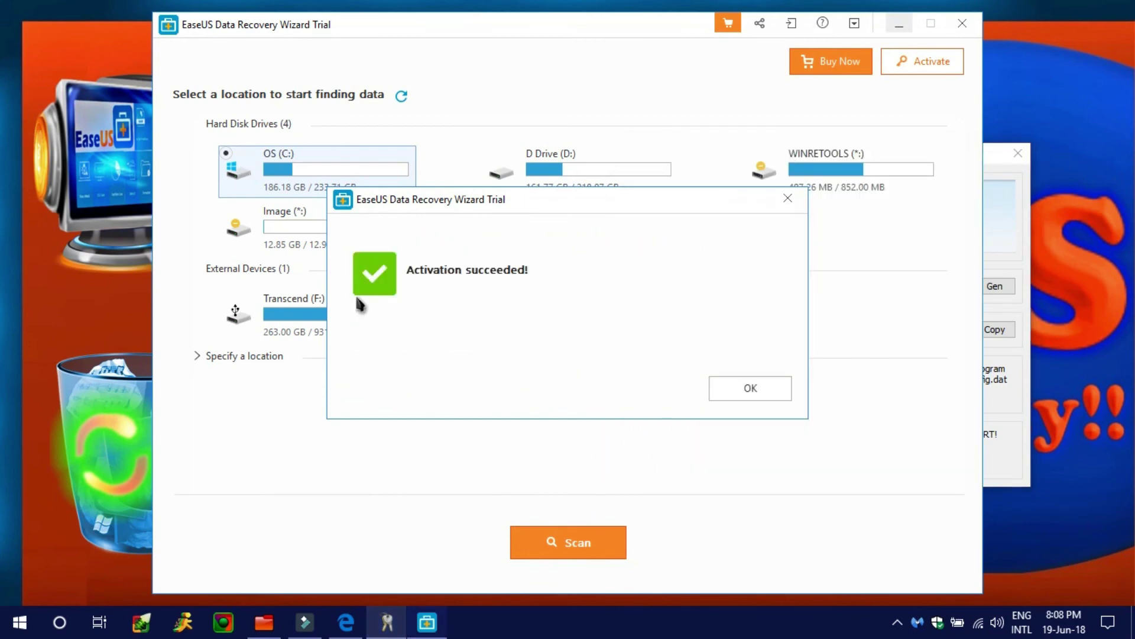
click(739, 391)
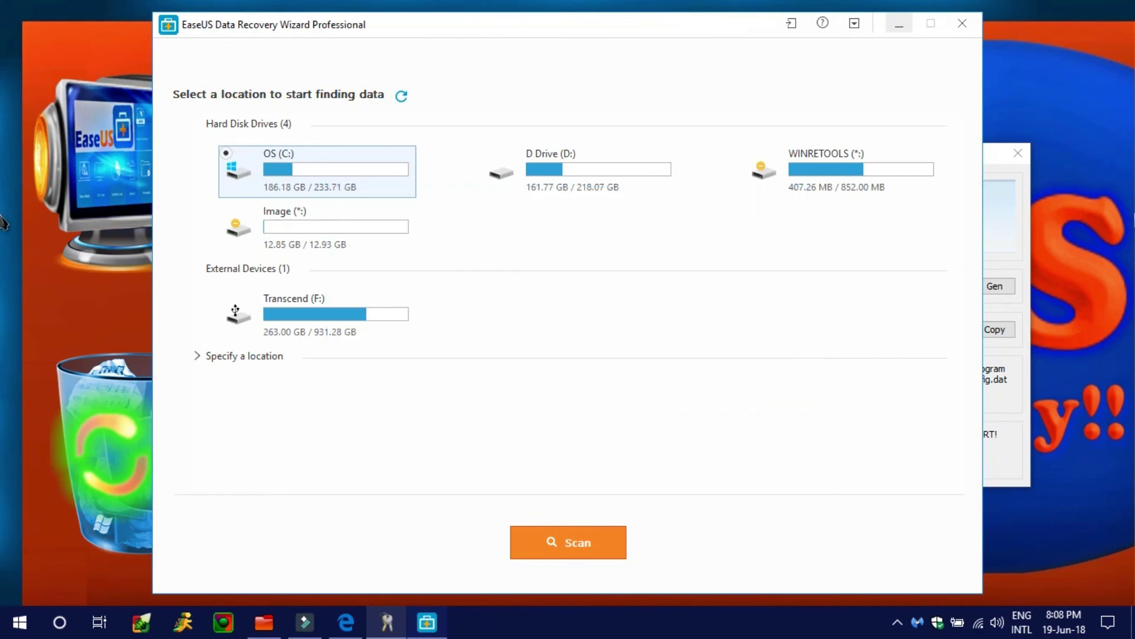
Close the keygen window and exit EaseUS Data Recovery Wizard Professional.
click(1013, 208)
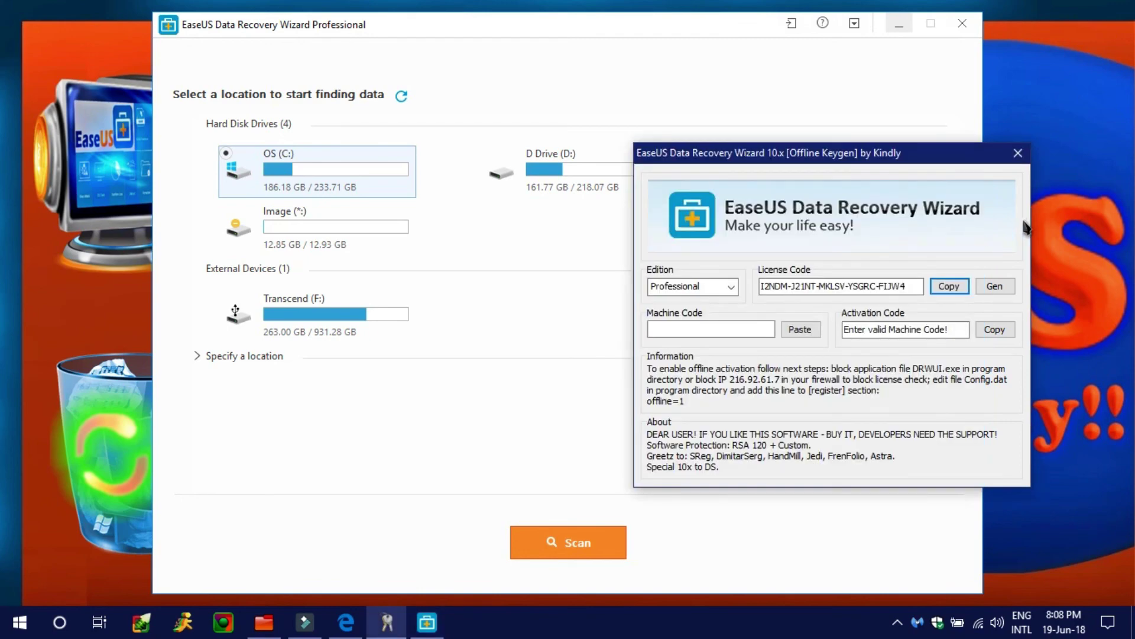
click(1018, 154)
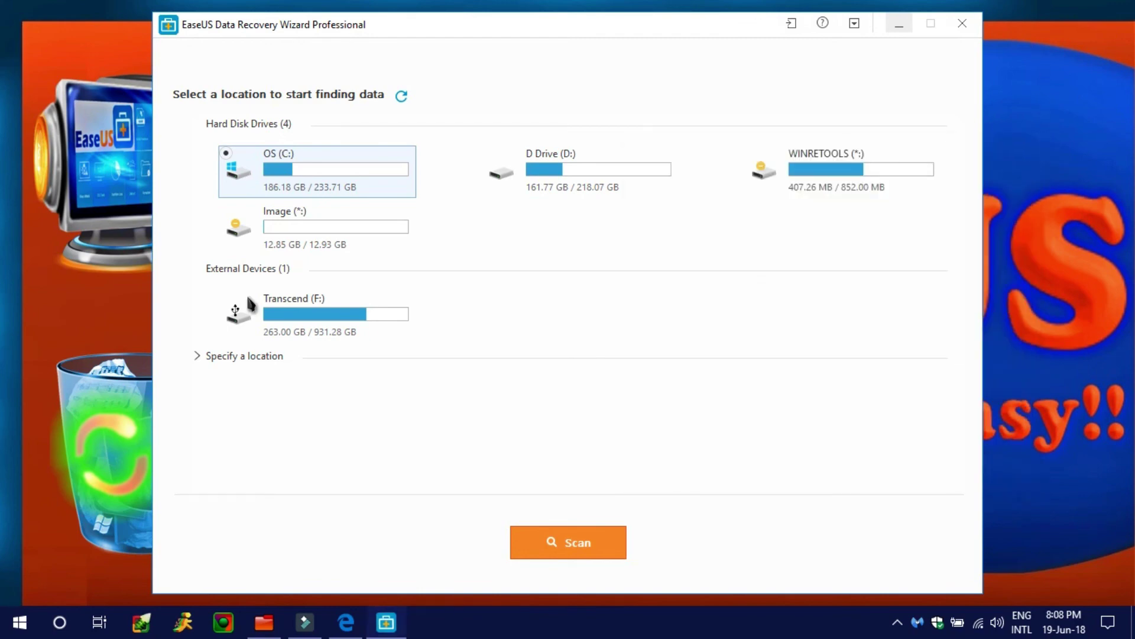
click(973, 27)
click(963, 23)
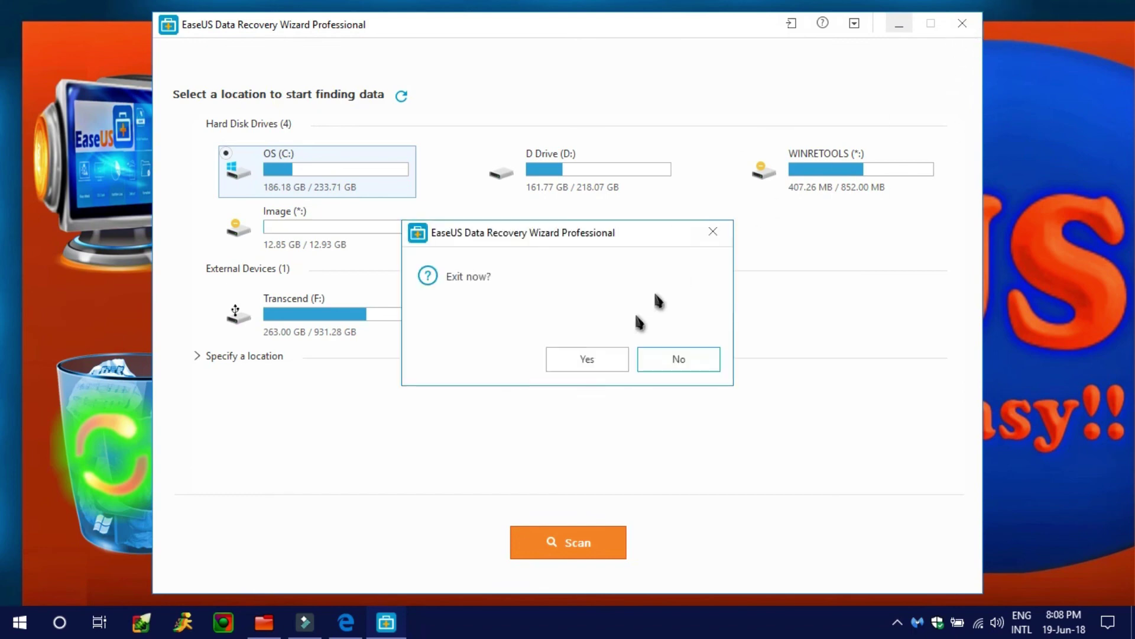
click(609, 359)
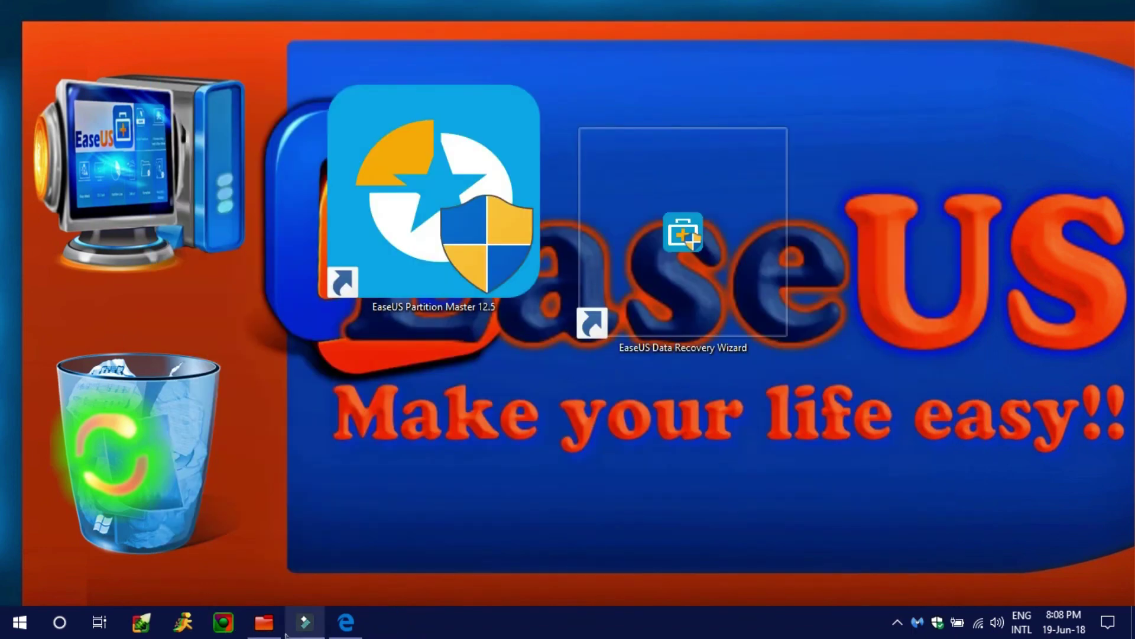
Delete the Keygen application from the EaseUS Data Recovery Wizard install folder.
click(278, 628)
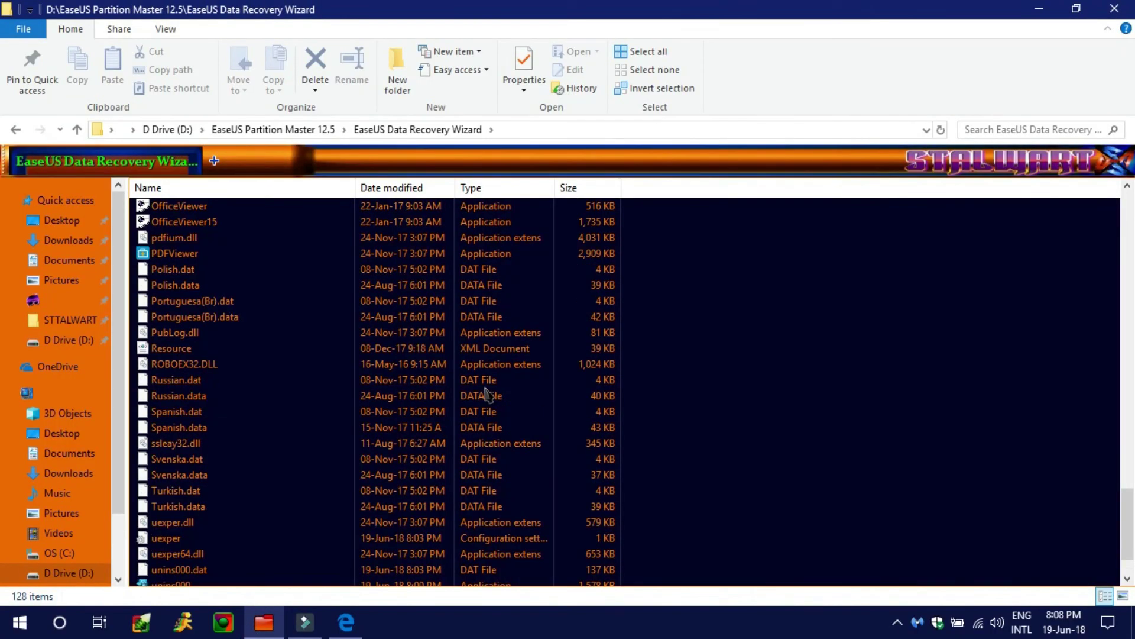
scroll(487, 394, down, 2)
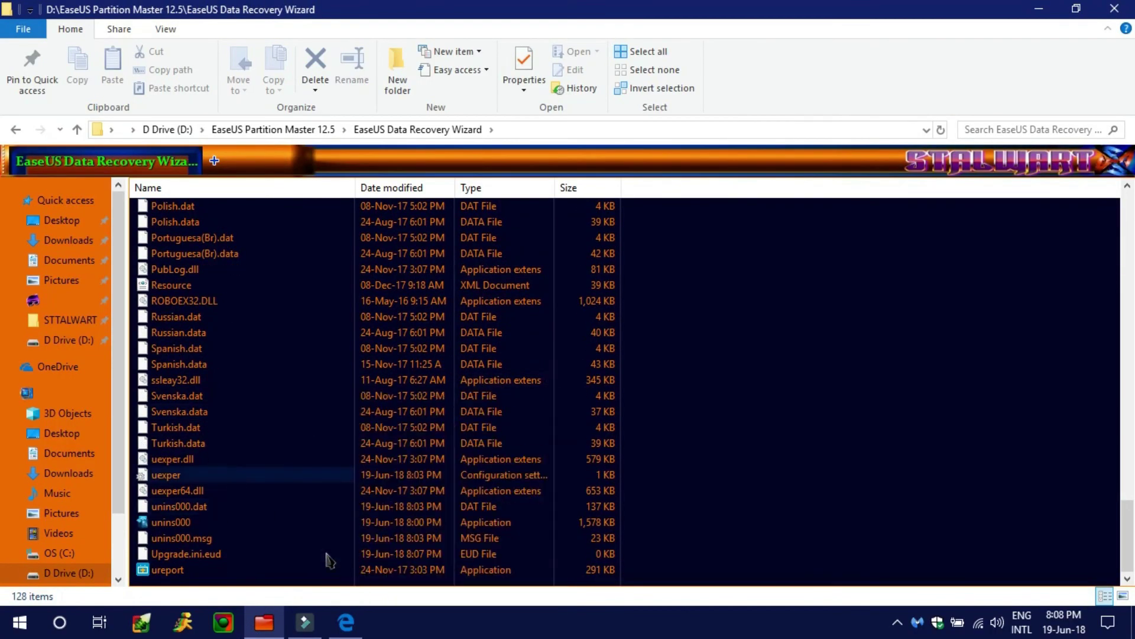
scroll(317, 526, up, 4)
scroll(304, 484, up, 9)
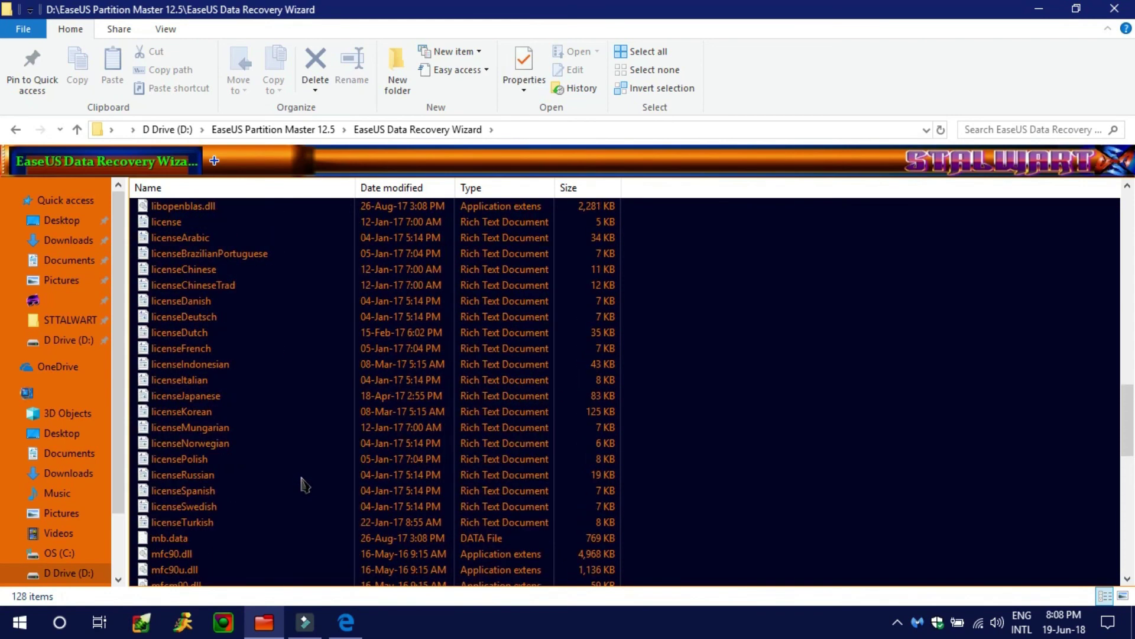
scroll(301, 483, up, 4)
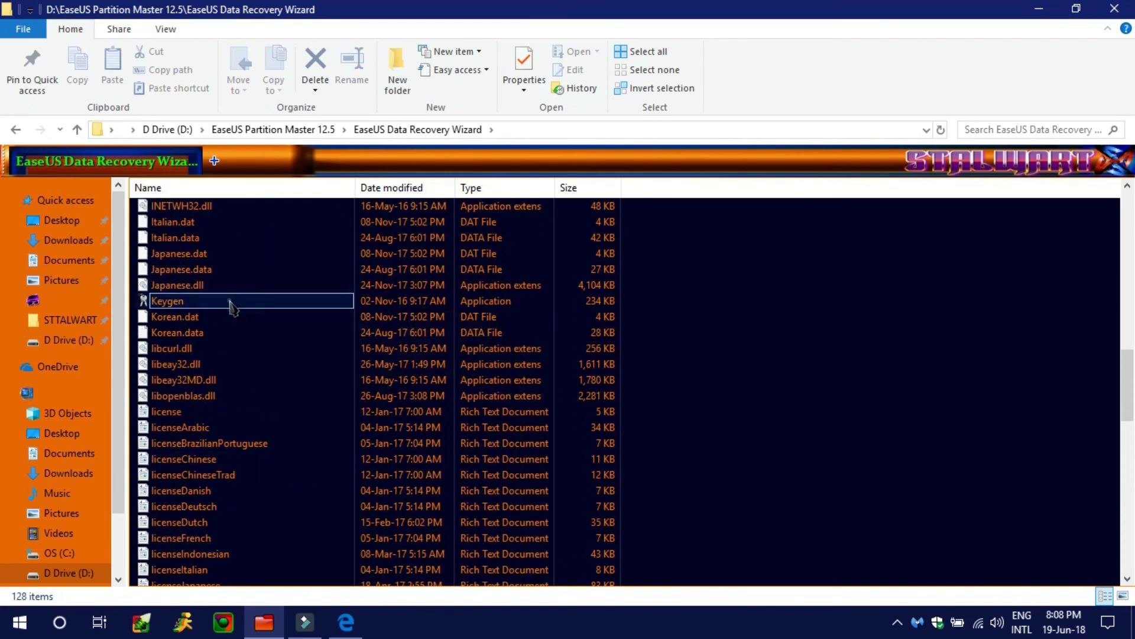
right_click(232, 306)
click(158, 312)
right_click(159, 313)
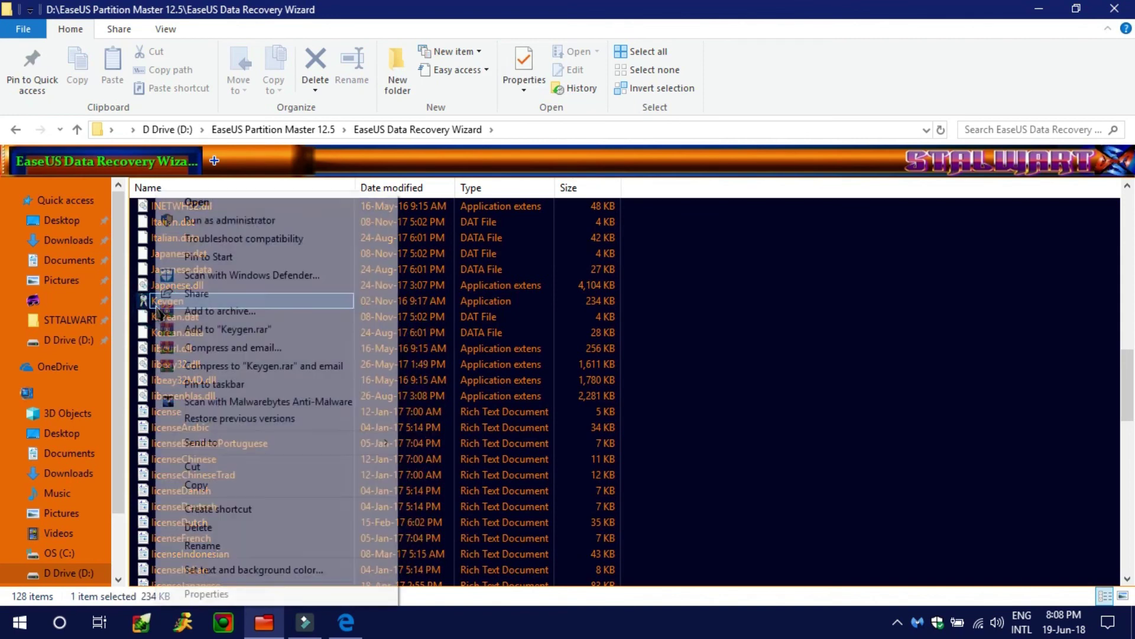
click(196, 527)
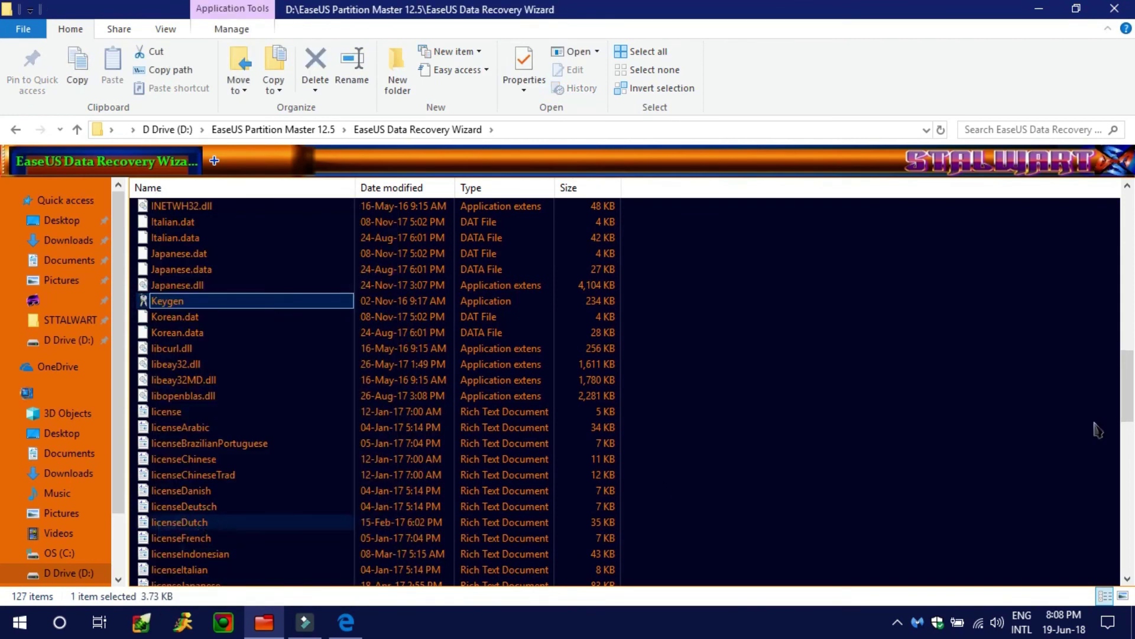